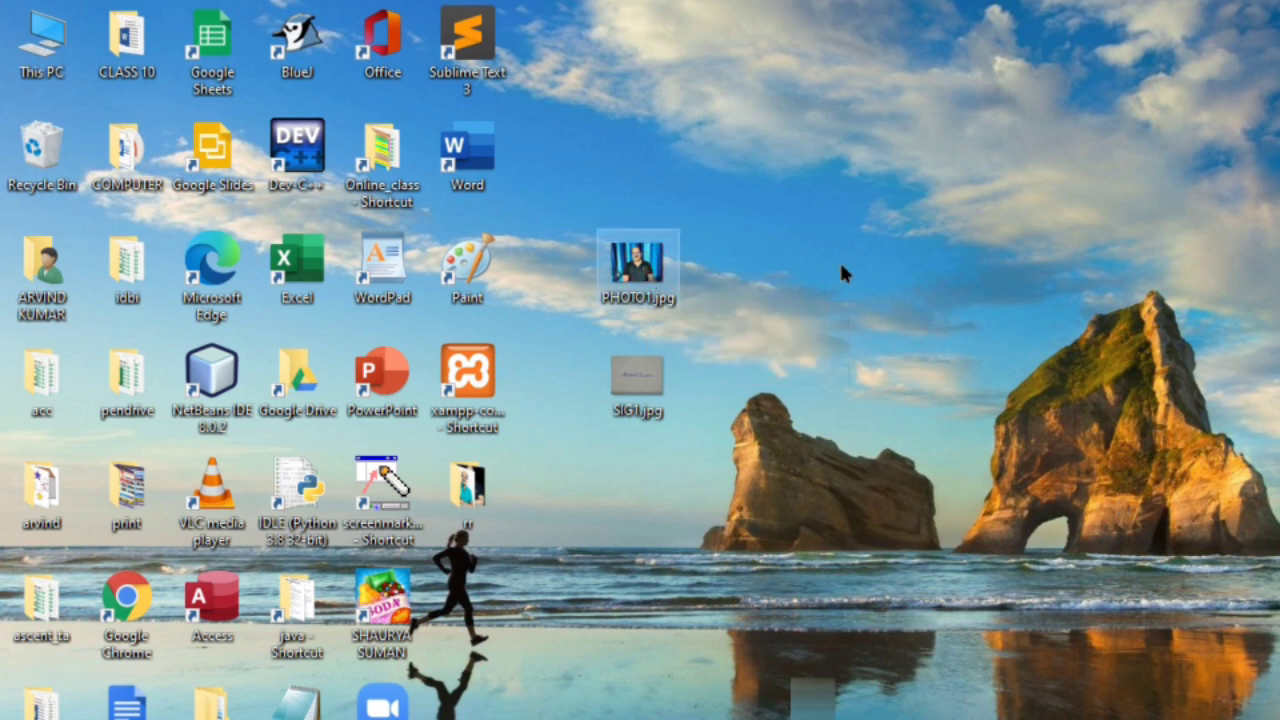
- Paste desktop copies of PHOTO1.jpg and SIG1.jpg beside their originals, then refresh the desktop
key(ctrl+v)
drag(467, 600, 800, 262)
click(651, 385)
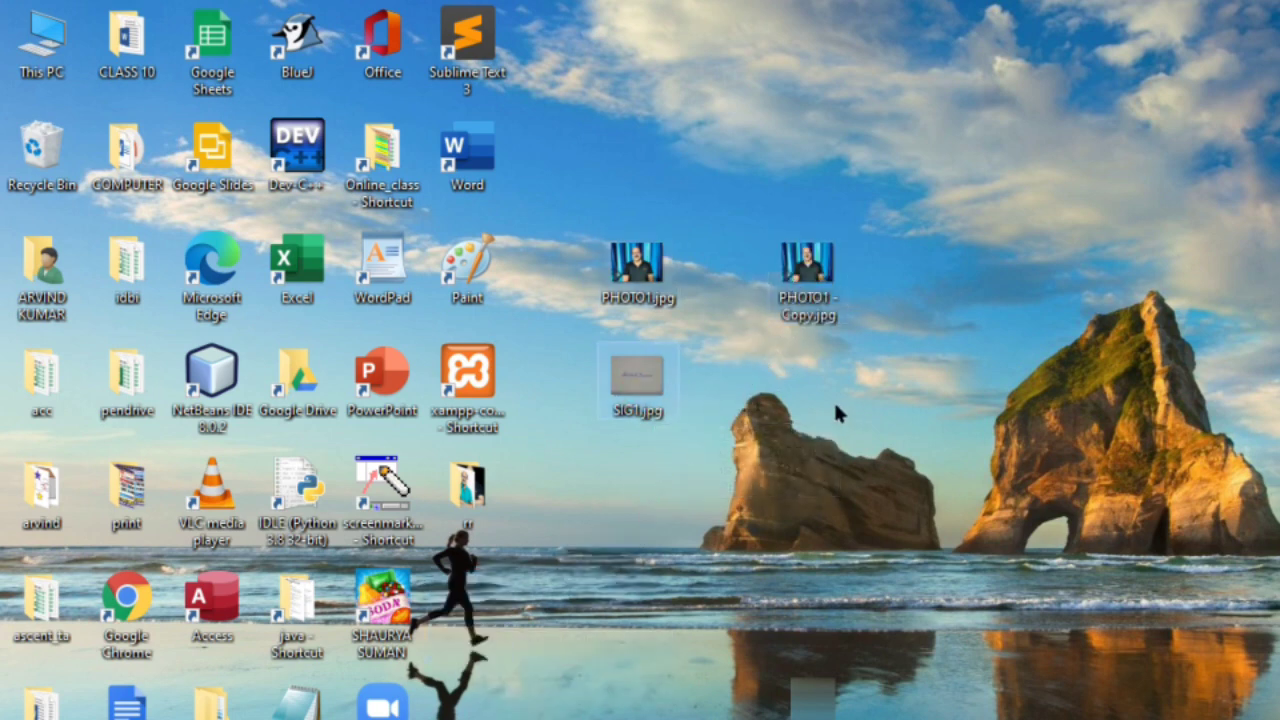
key(ctrl+v)
drag(476, 597, 838, 359)
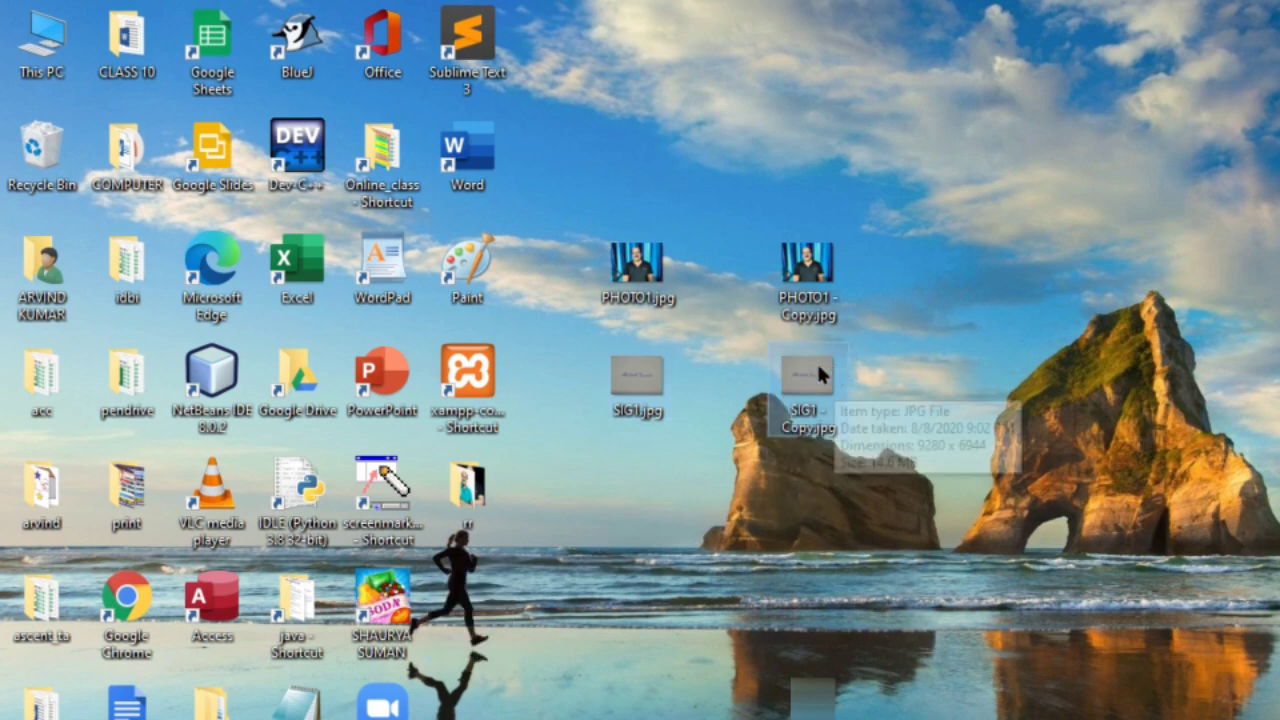
right_click(1111, 252)
click(1166, 351)
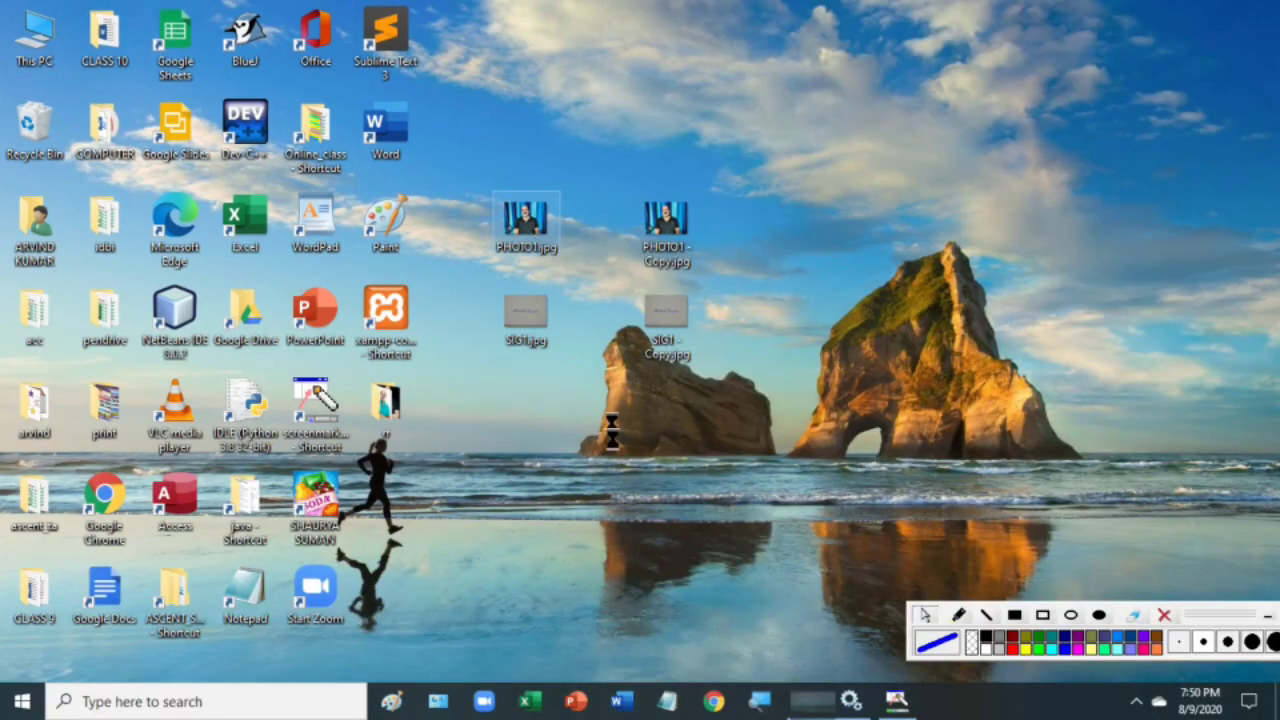
right_click(640, 283)
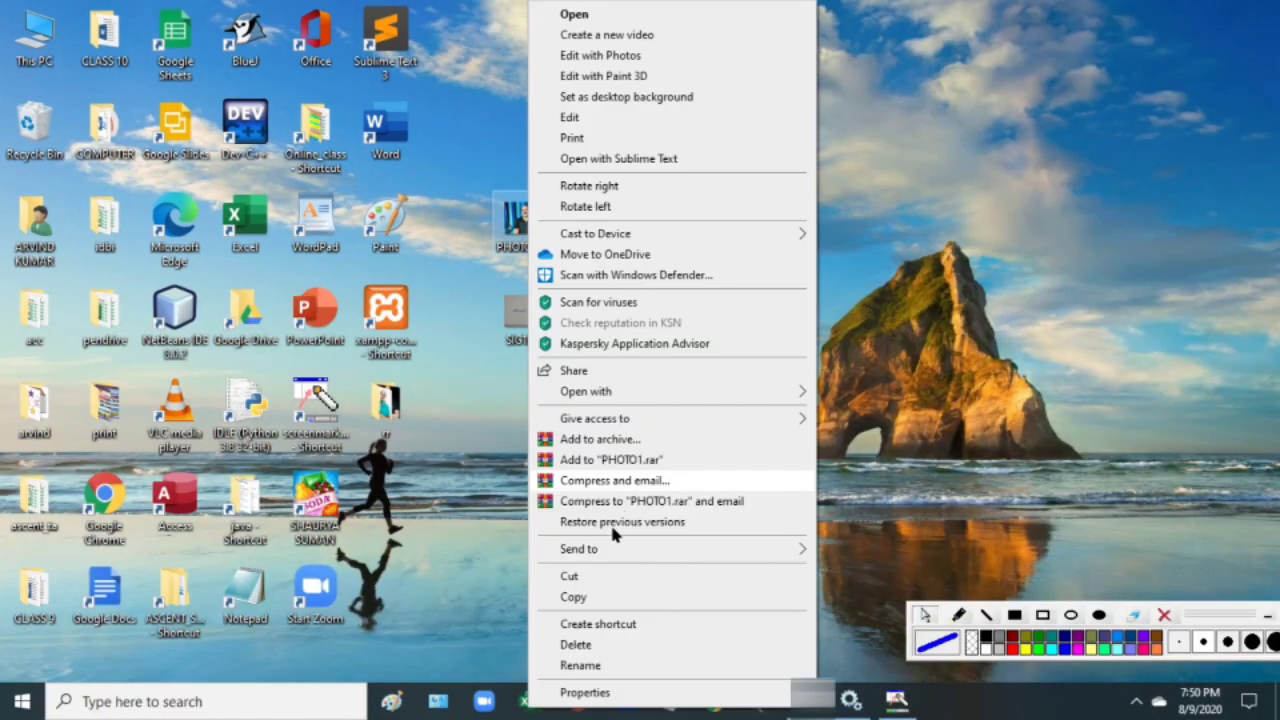
click(585, 692)
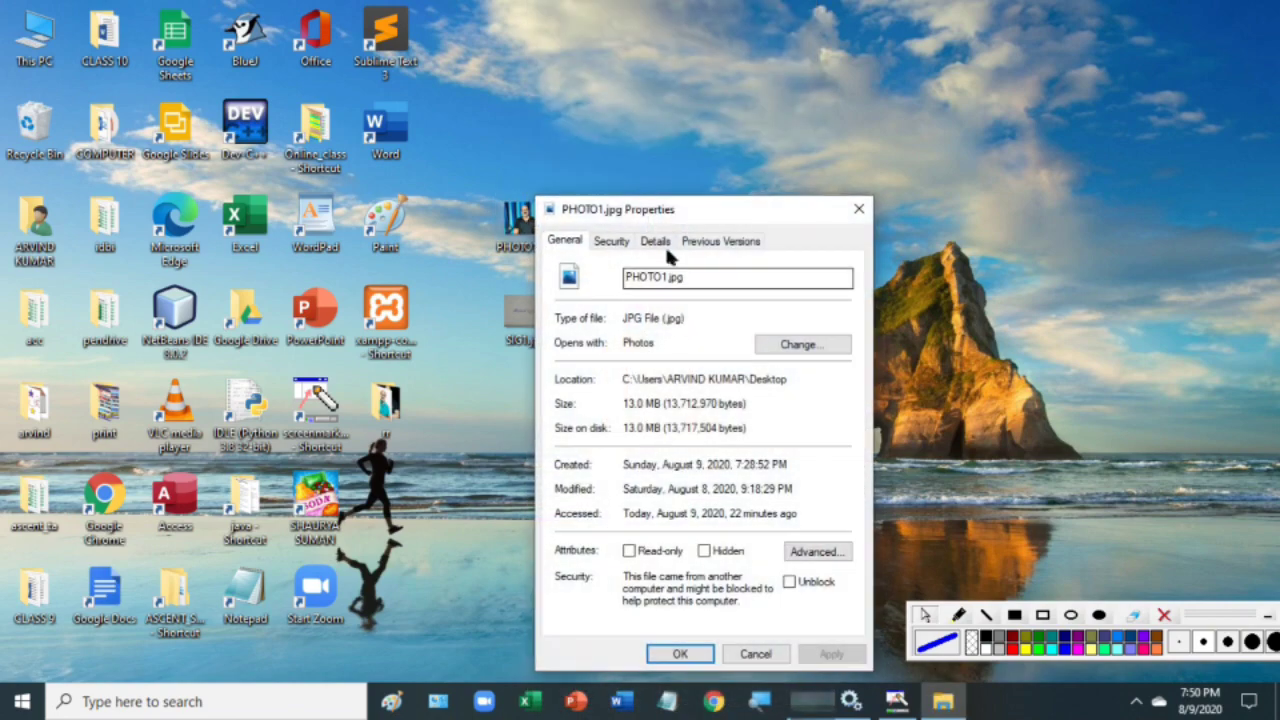
click(660, 247)
scroll(746, 330, down, 3)
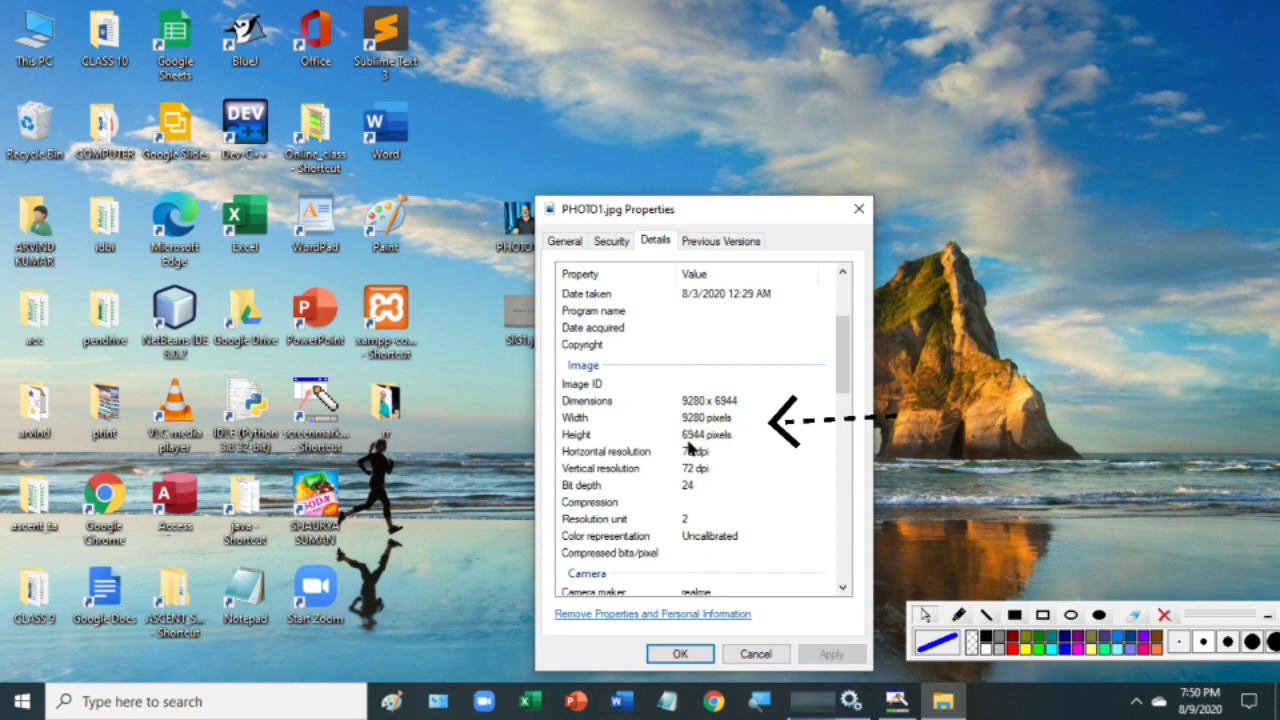
scroll(728, 440, down, 9)
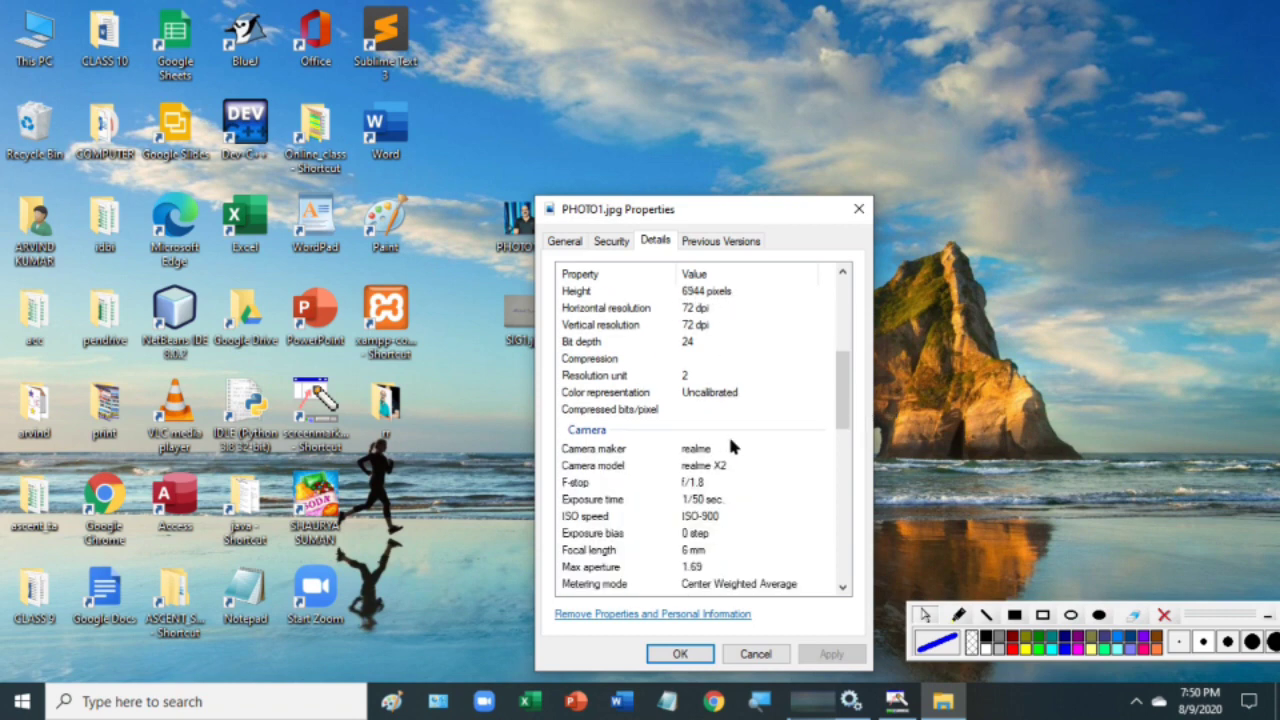
scroll(731, 450, down, 6)
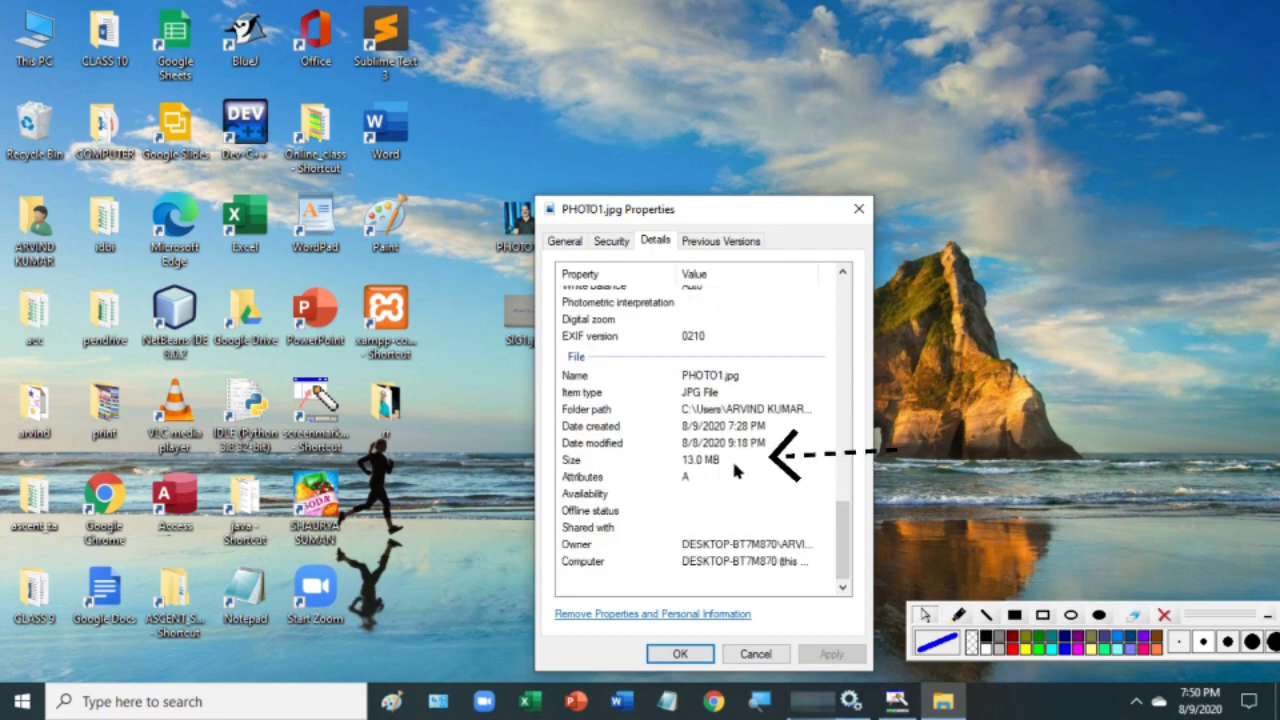
click(859, 211)
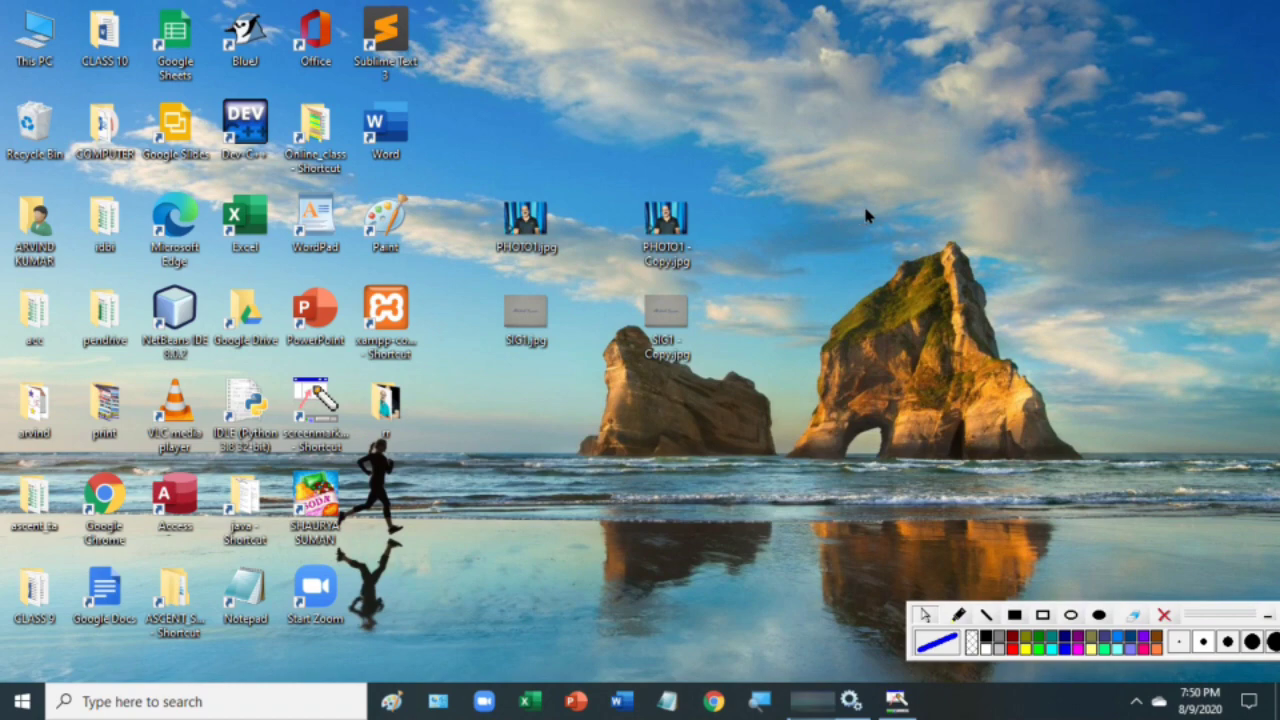
right_click(530, 316)
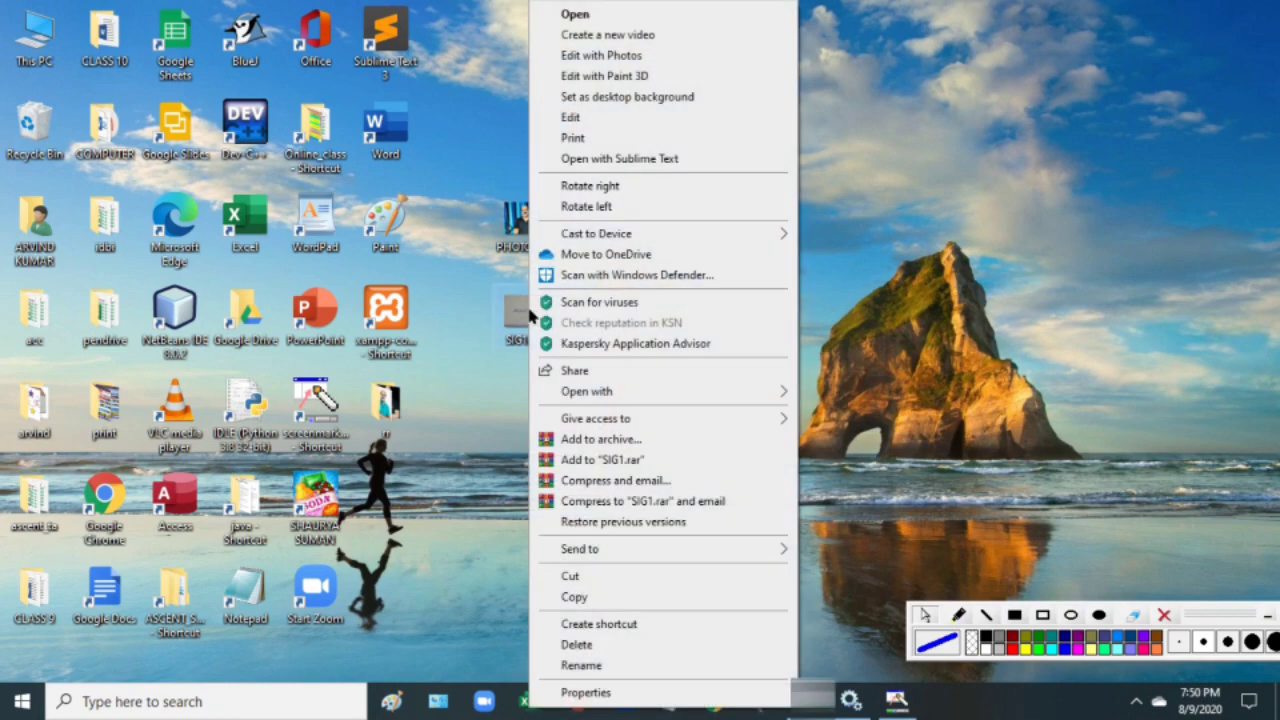
click(583, 690)
click(656, 241)
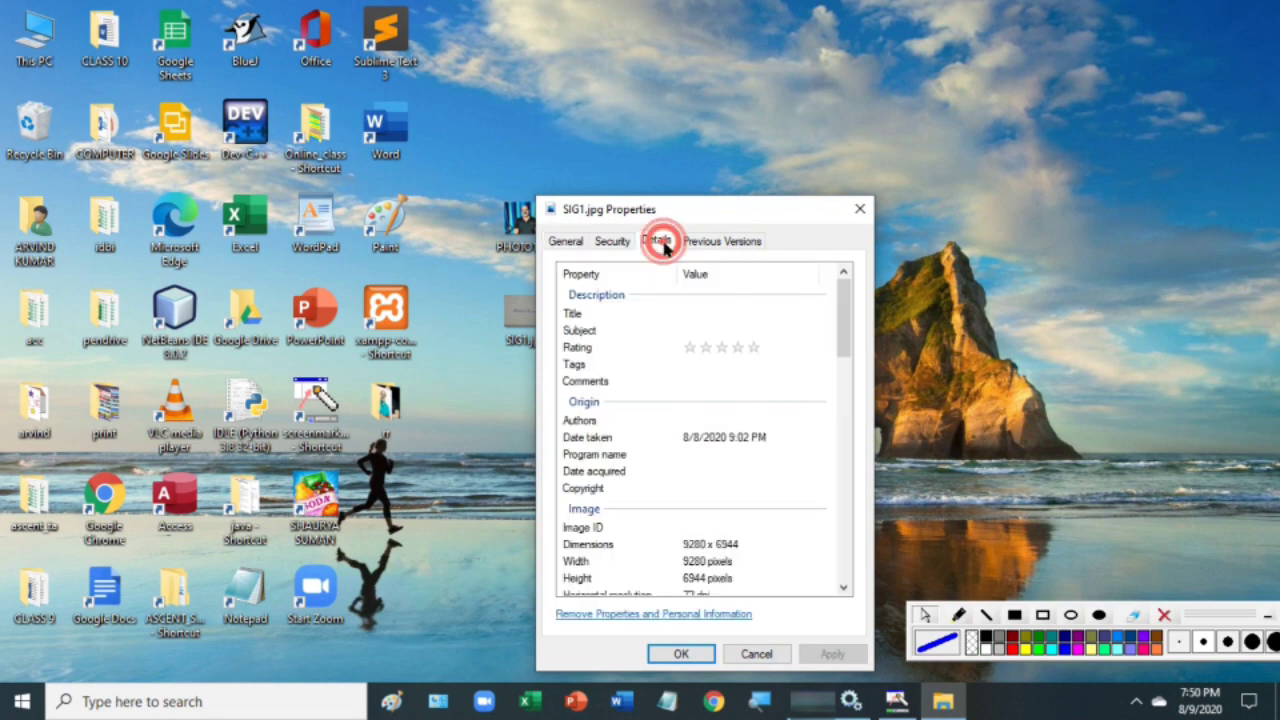
scroll(673, 456, down, 2)
scroll(673, 456, down, 2)
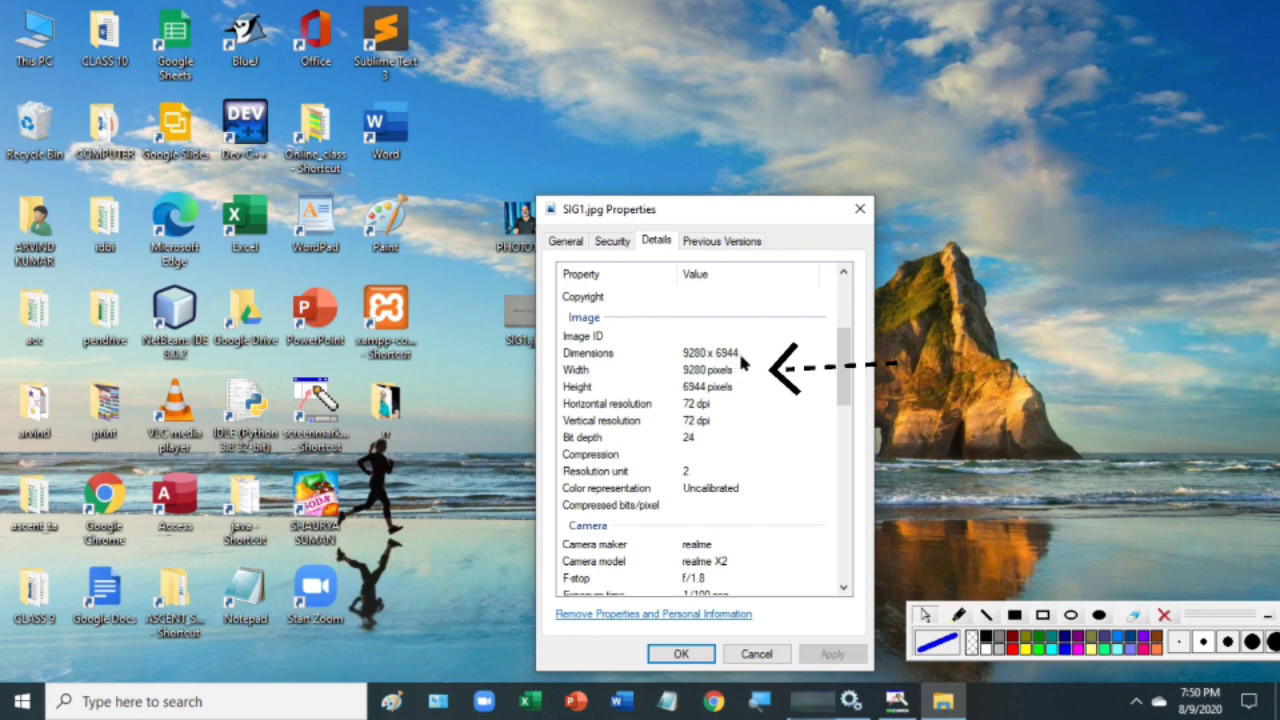
scroll(740, 368, down, 6)
click(745, 415)
scroll(745, 415, down, 8)
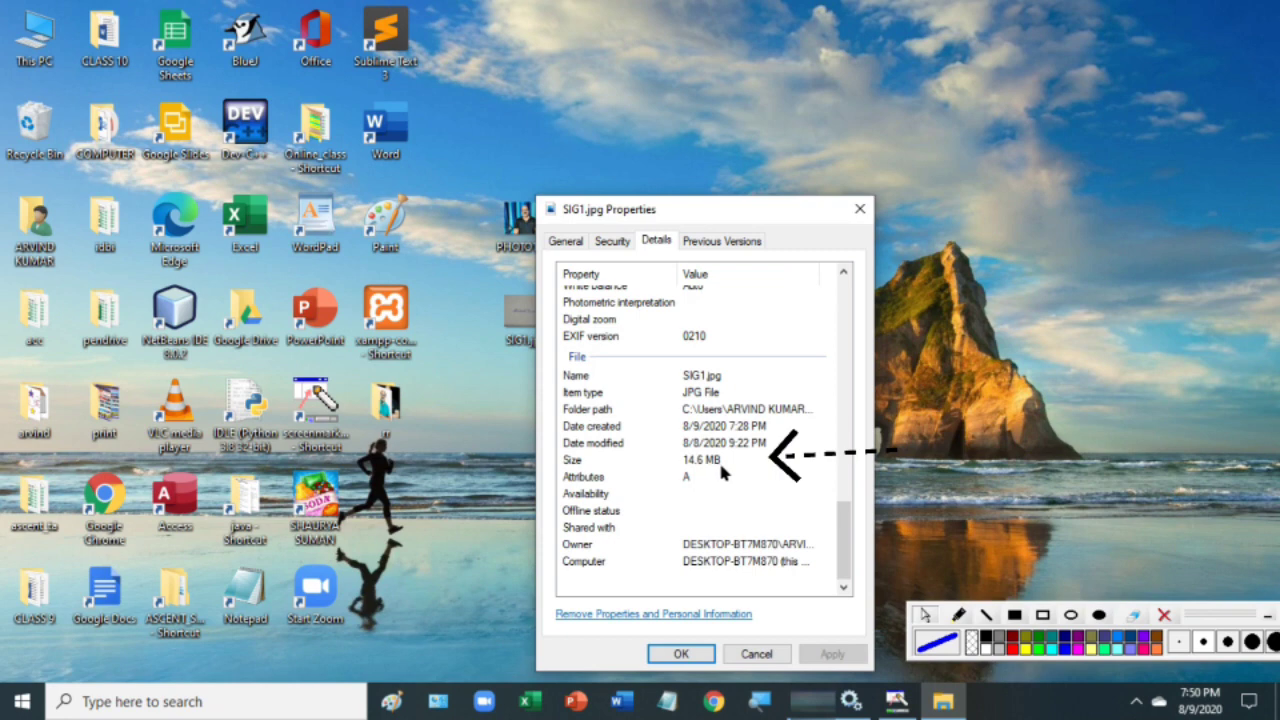
click(860, 209)
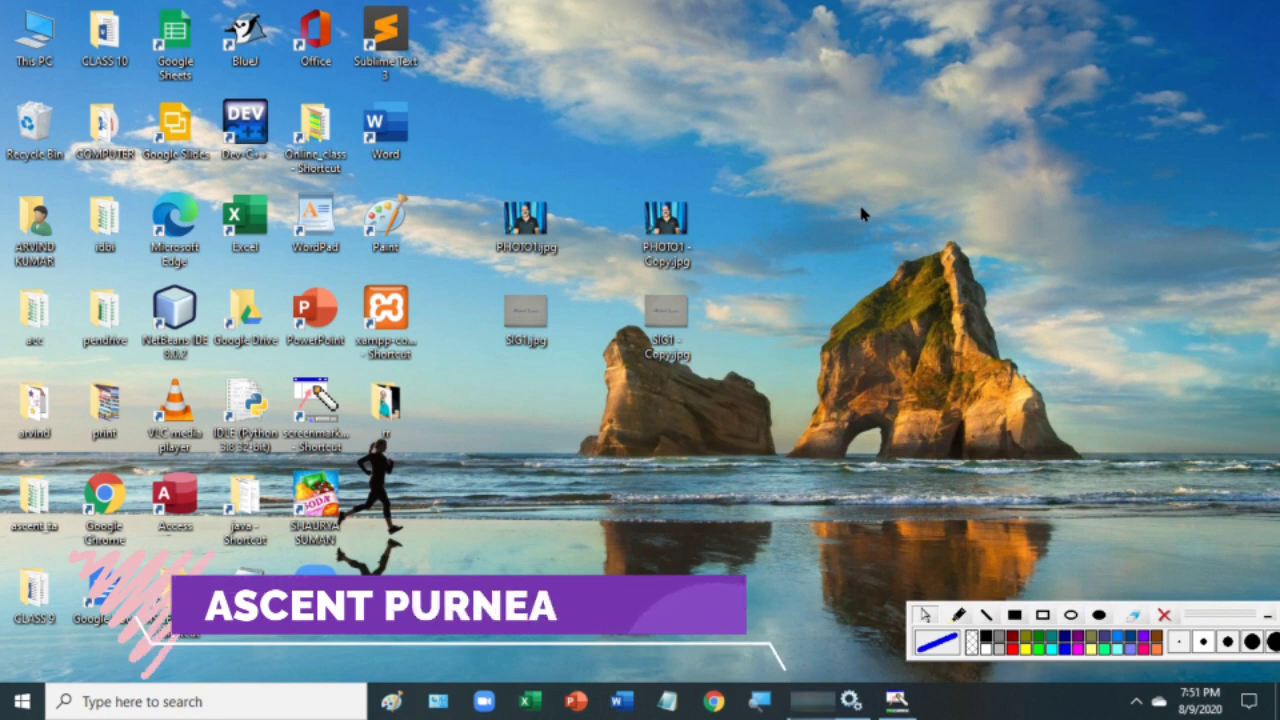
- Open PHOTO1 - Copy.jpg in Paint and enter 10 percent Horizontal in Resize by Percentage
mouse_move(684, 249)
mouse_down()
mouse_move(655, 195)
mouse_move(535, 150)
mouse_move(398, 226)
mouse_up()
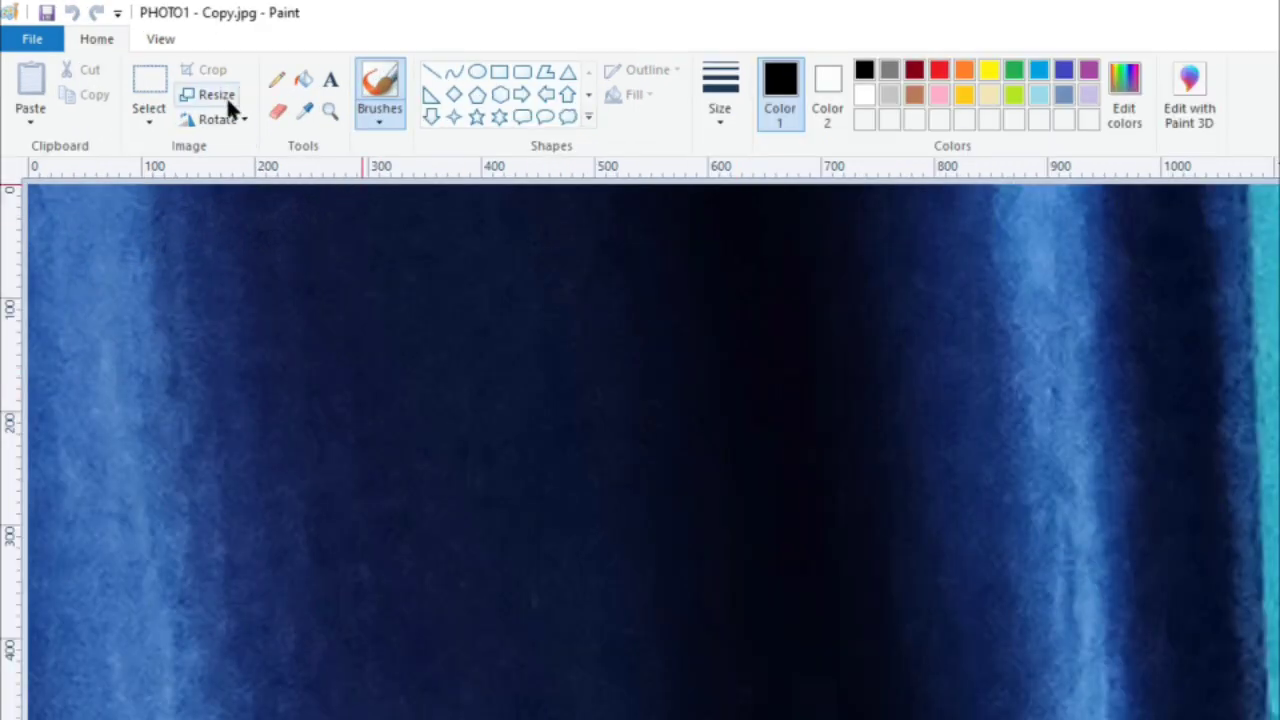
click(220, 96)
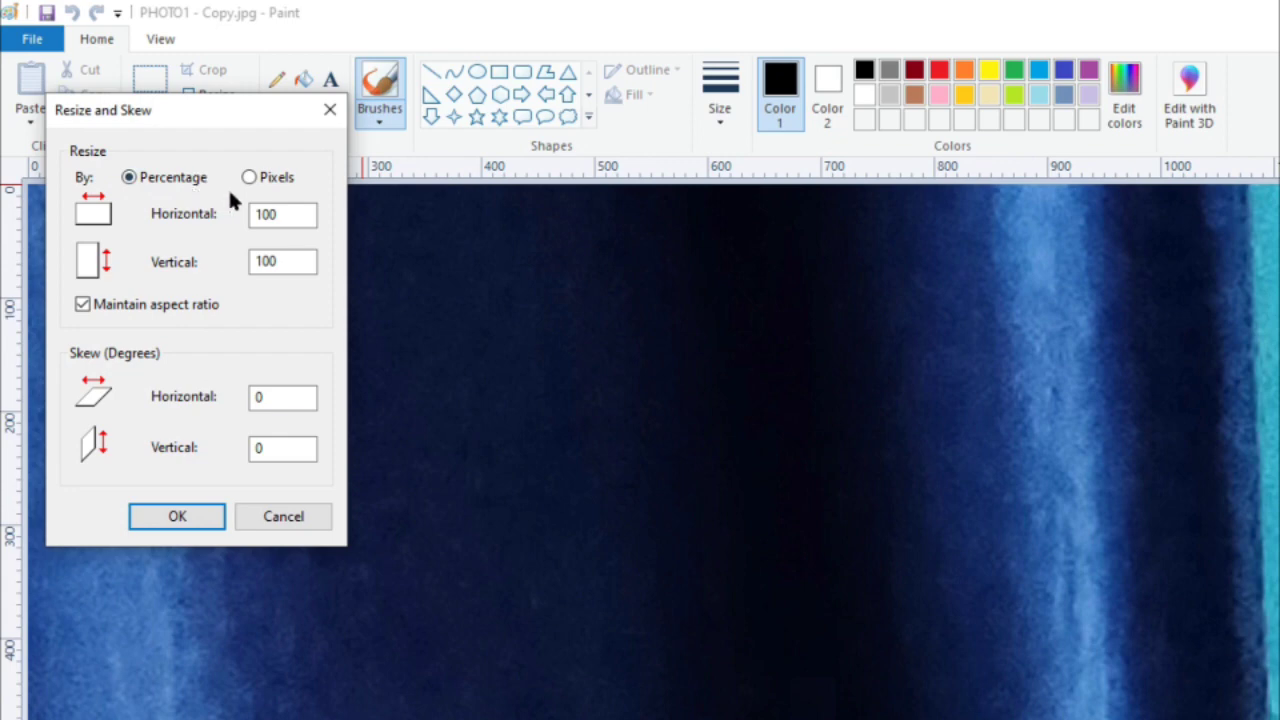
click(265, 177)
click(171, 177)
double_click(289, 215)
text(10)
- Apply the 10 percent resize and zoom out to view the whole 928 × 695 photo
click(166, 510)
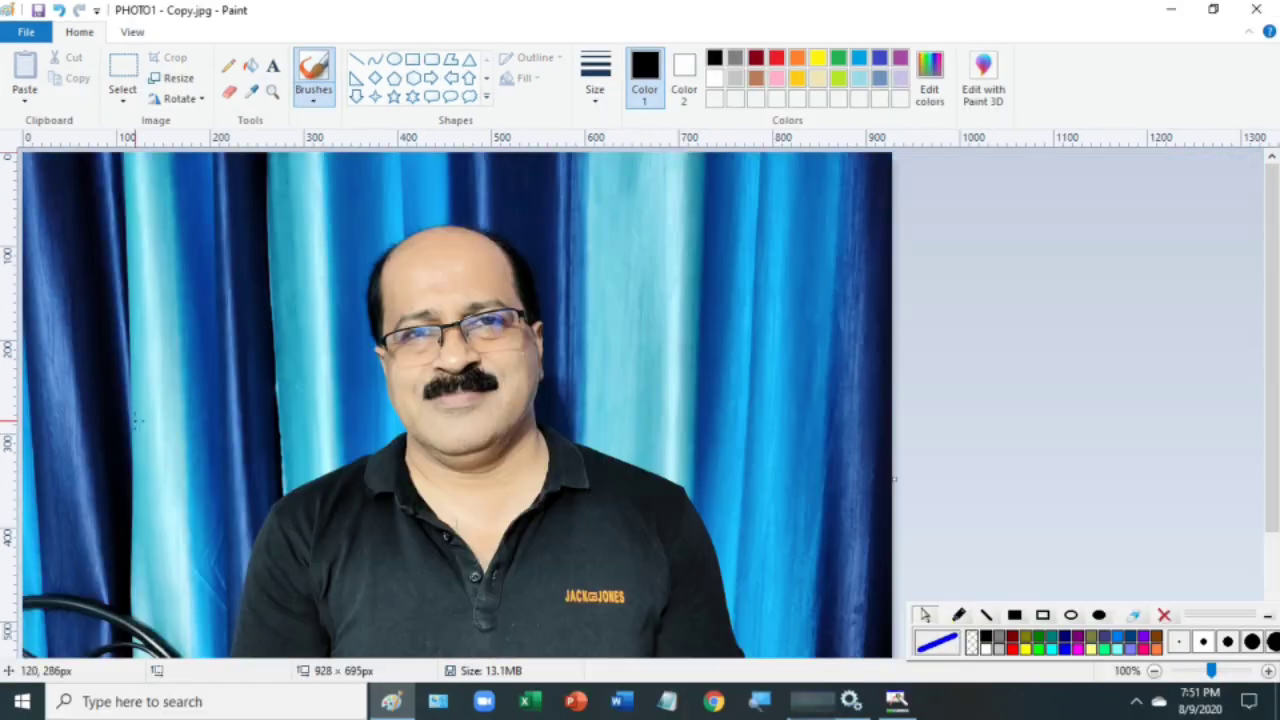
scroll(452, 367, down, 3)
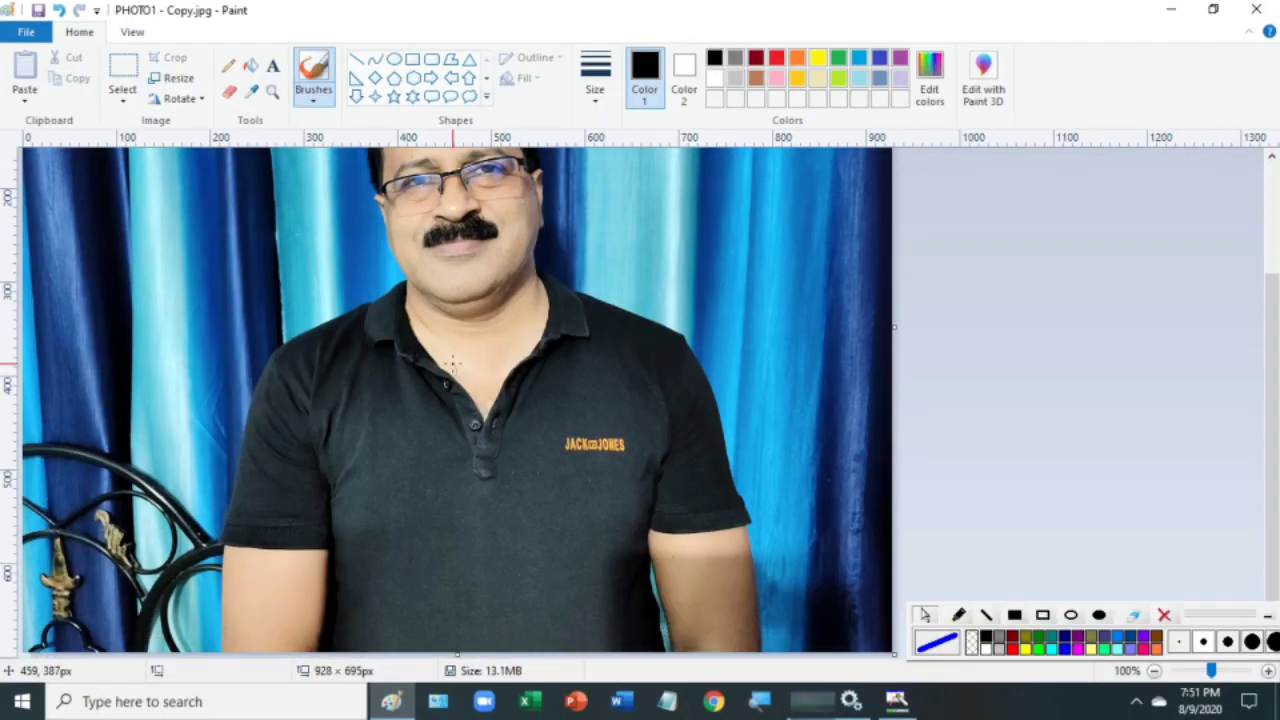
scroll(452, 366, up, 3)
scroll(462, 365, down, 4)
scroll(462, 365, up, 4)
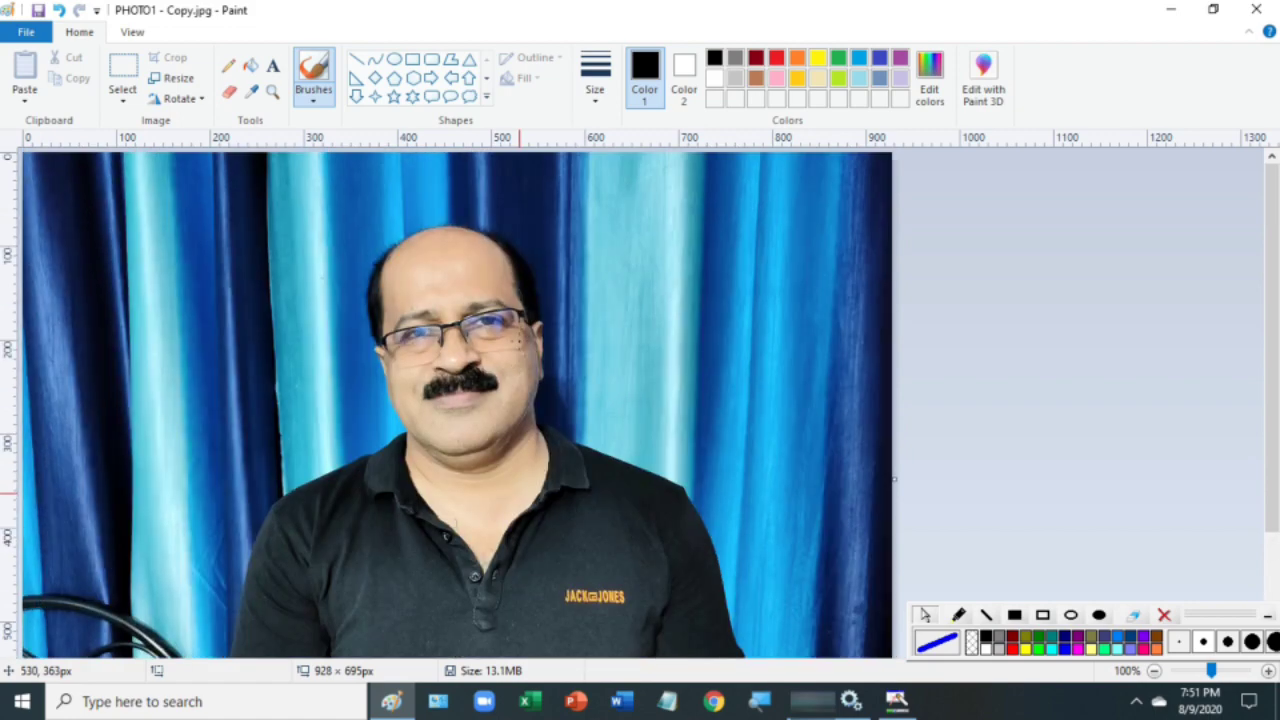
click(1200, 611)
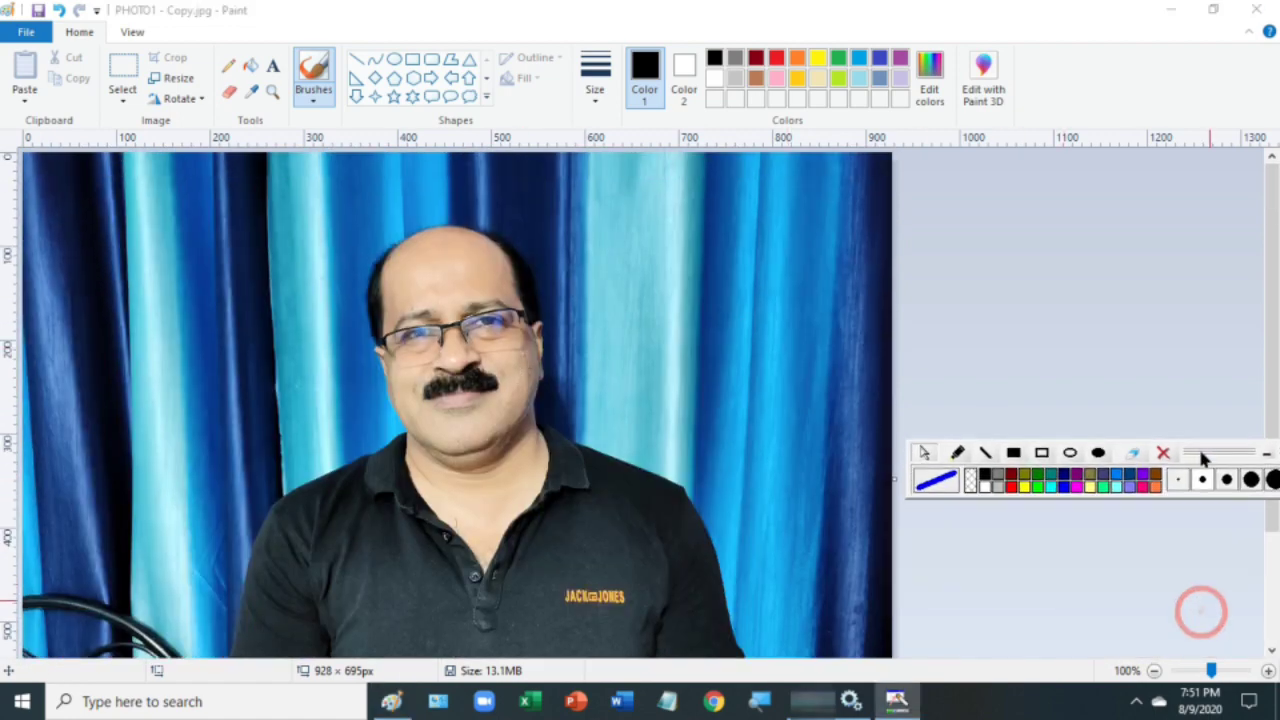
click(1153, 671)
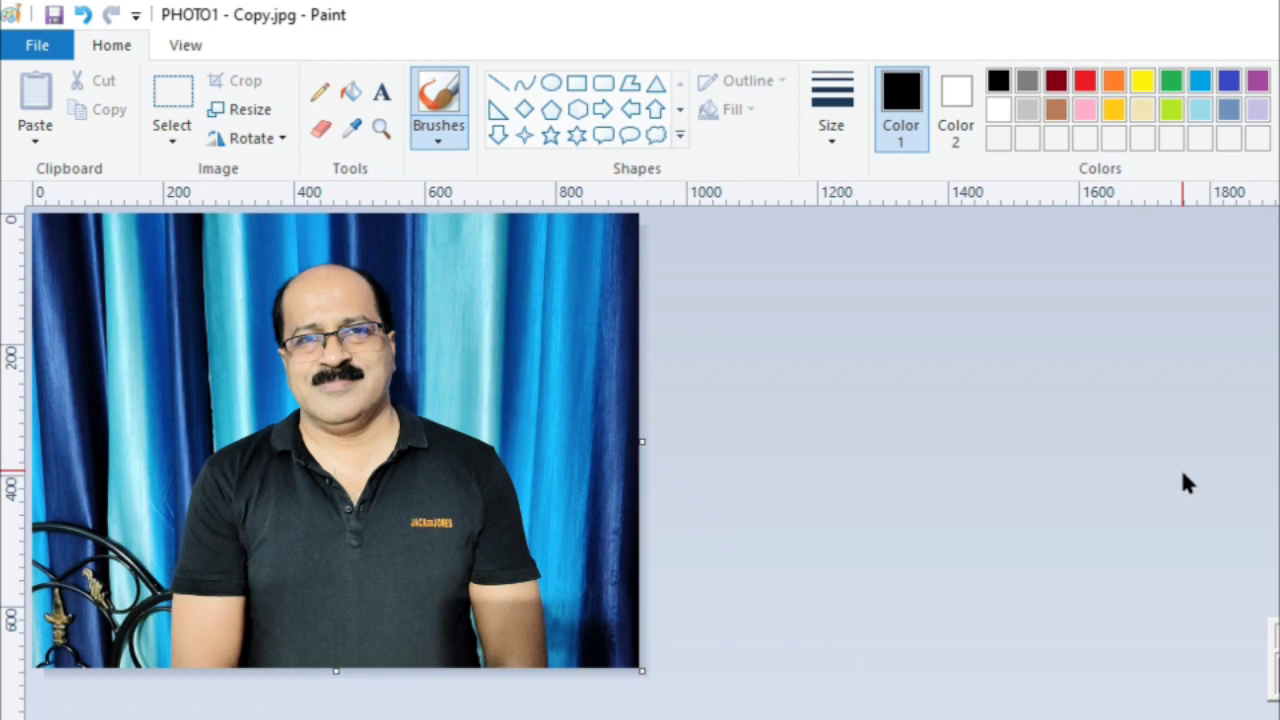
click(168, 133)
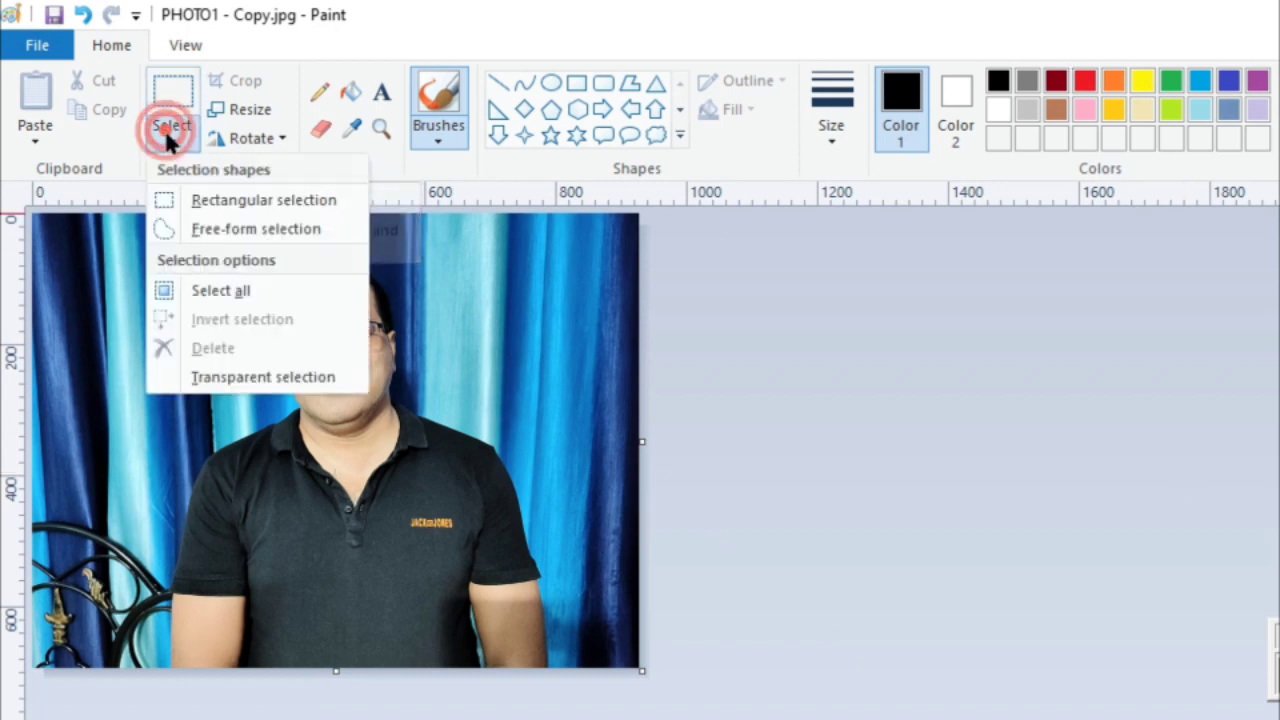
- Crop the photo to a rectangular selection around the man, trimming the side edges
click(200, 200)
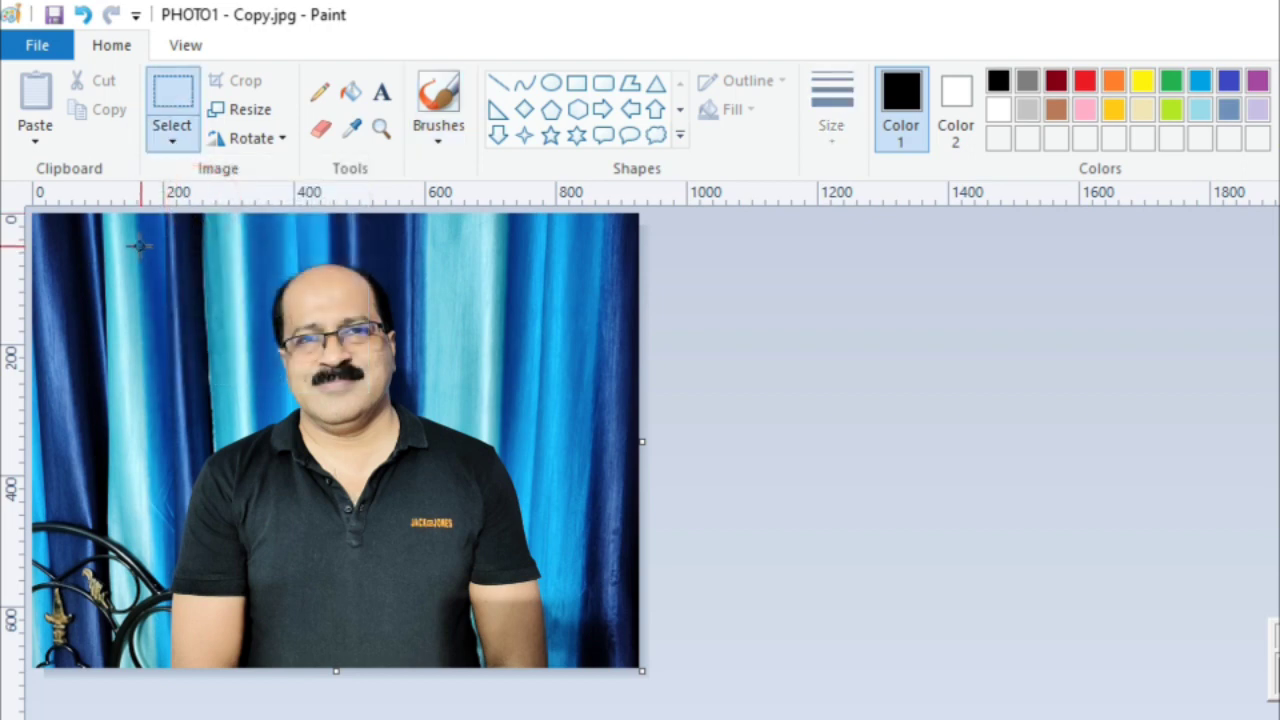
drag(139, 245, 577, 670)
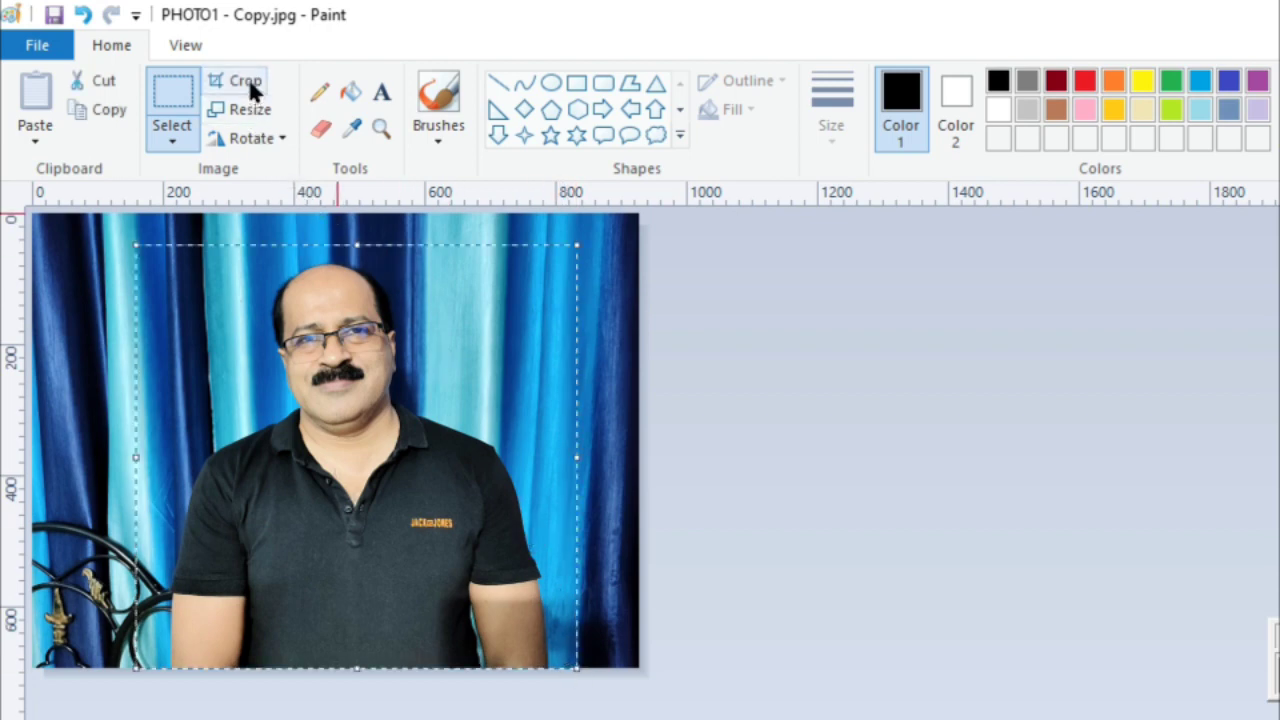
click(248, 84)
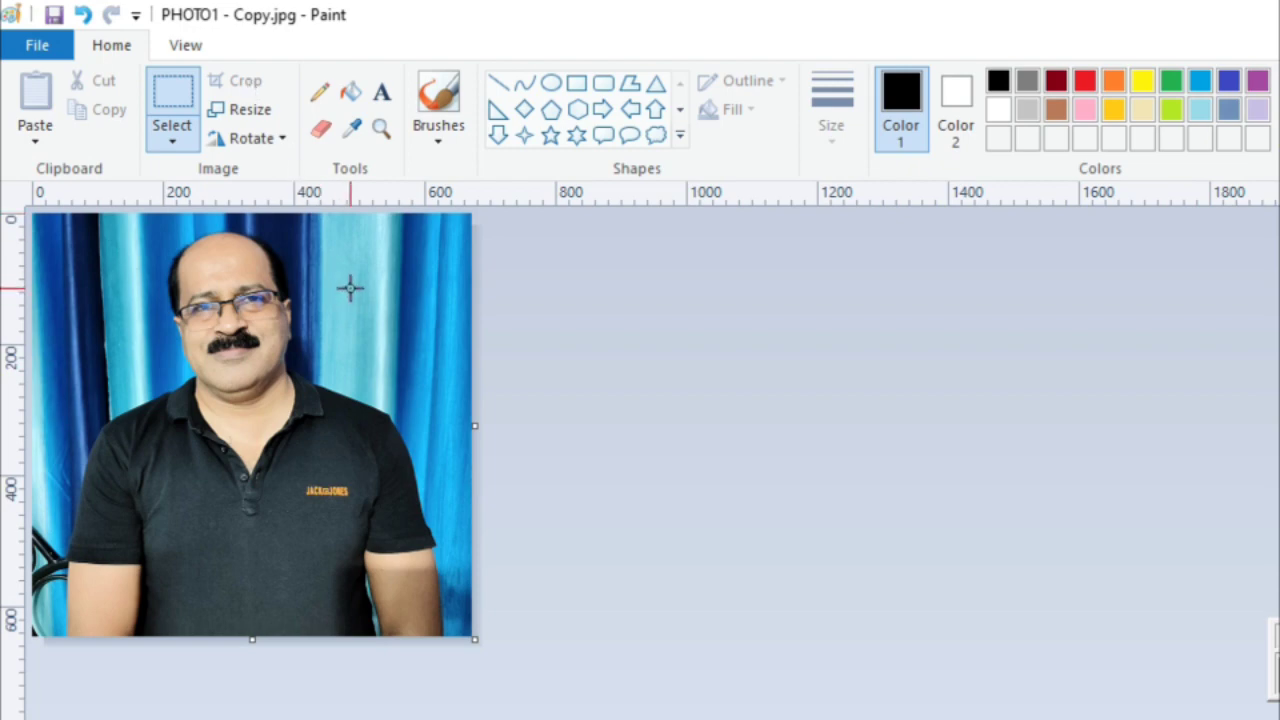
- Resize the cropped photo from 673 × 646 to 160 × 153 pixels, keeping aspect ratio
click(249, 109)
drag(234, 132, 700, 187)
click(758, 264)
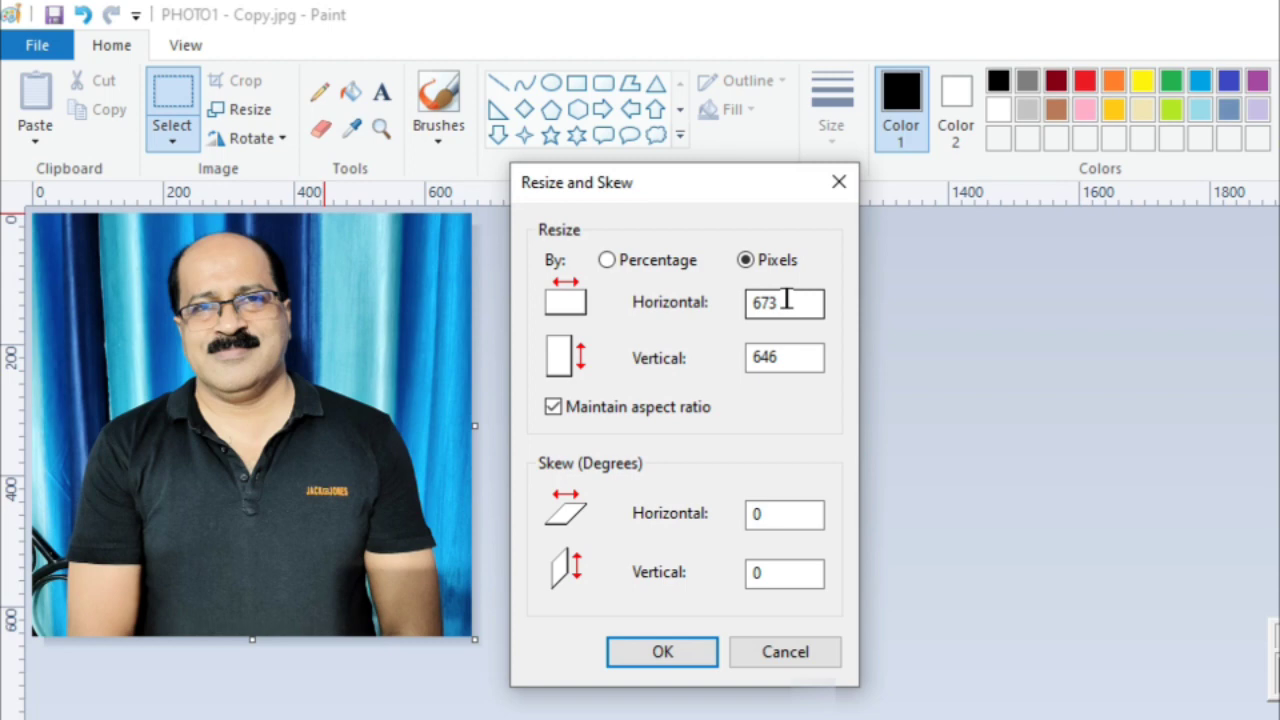
drag(784, 303, 672, 303)
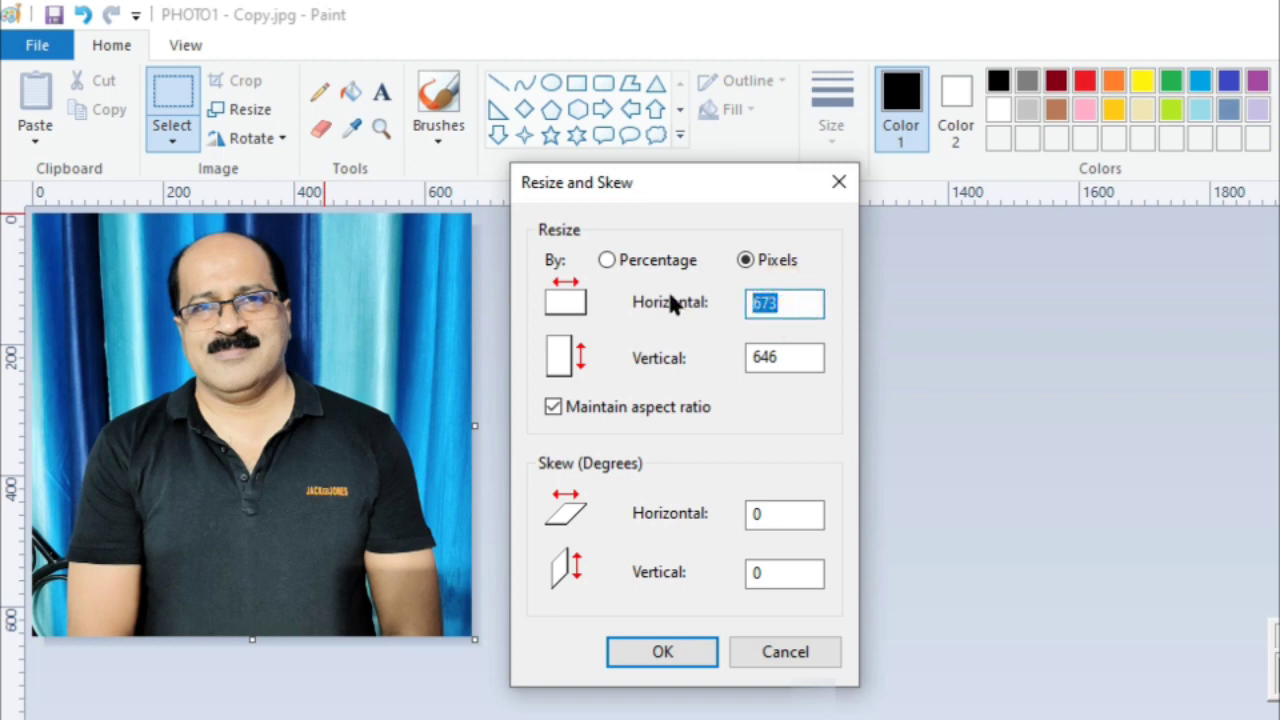
text(160)
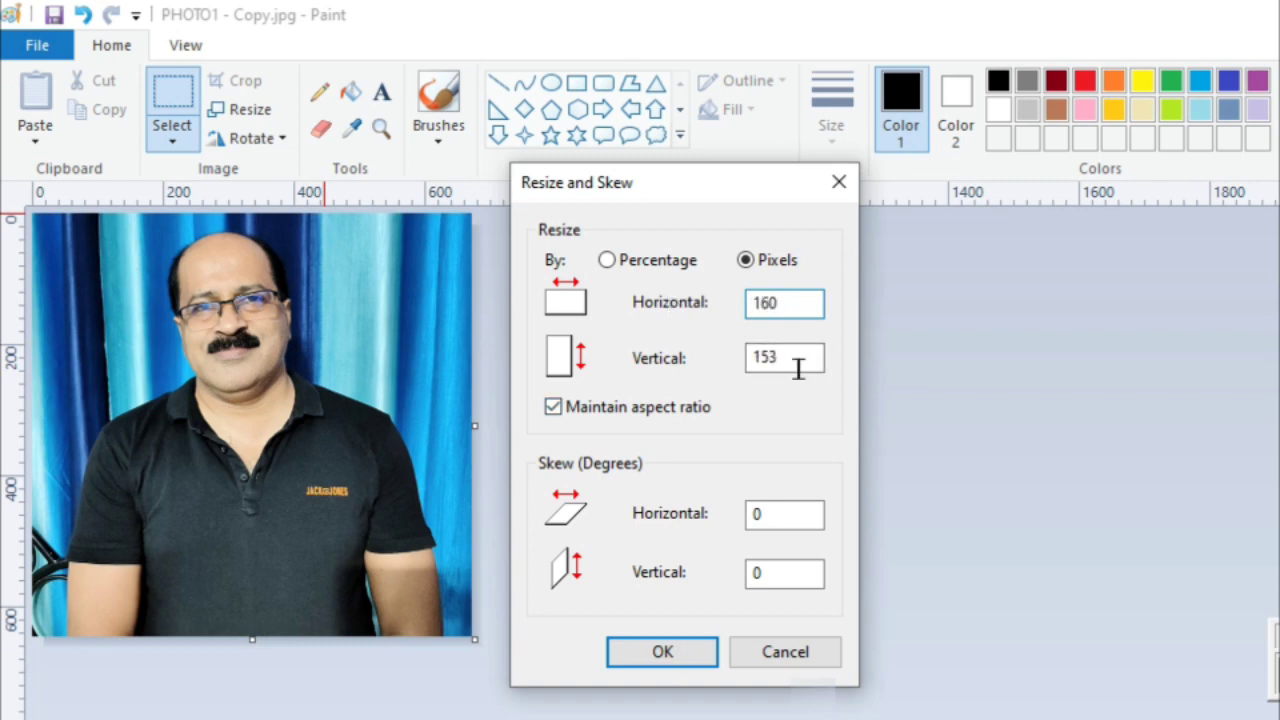
click(665, 653)
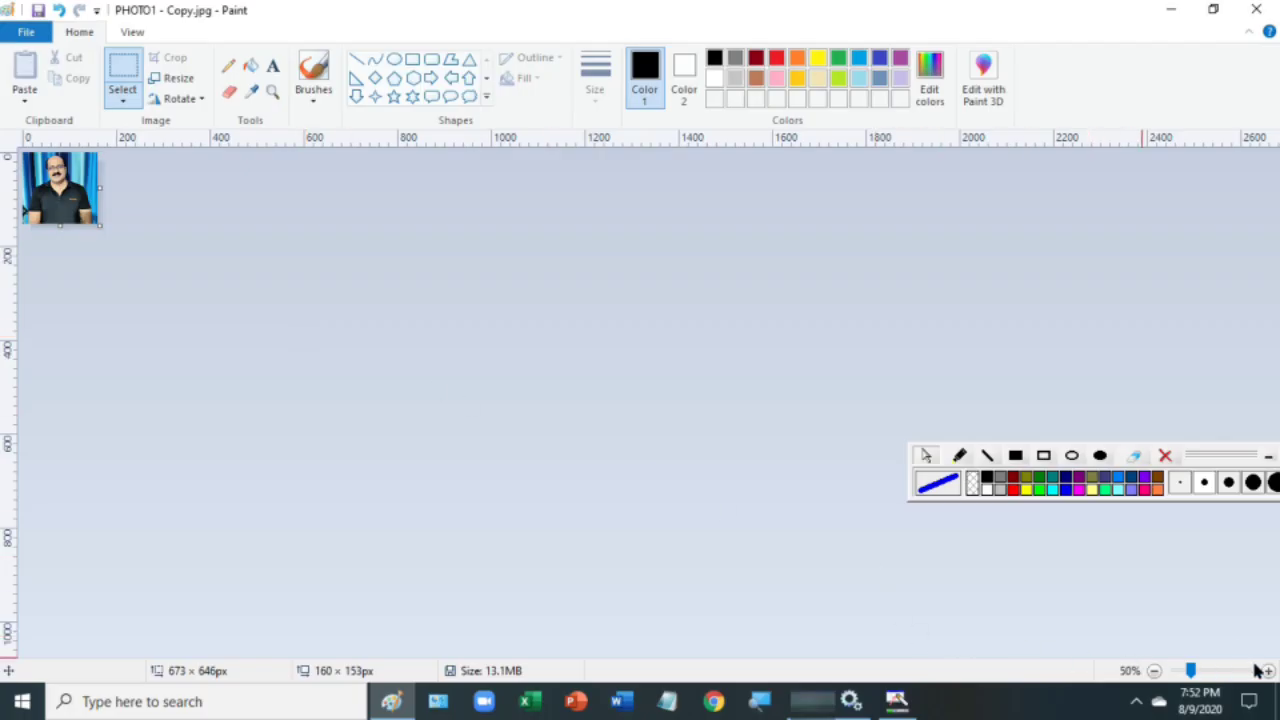
- Add the person's name as an opaque text caption at the photo's bottom and save
click(1265, 670)
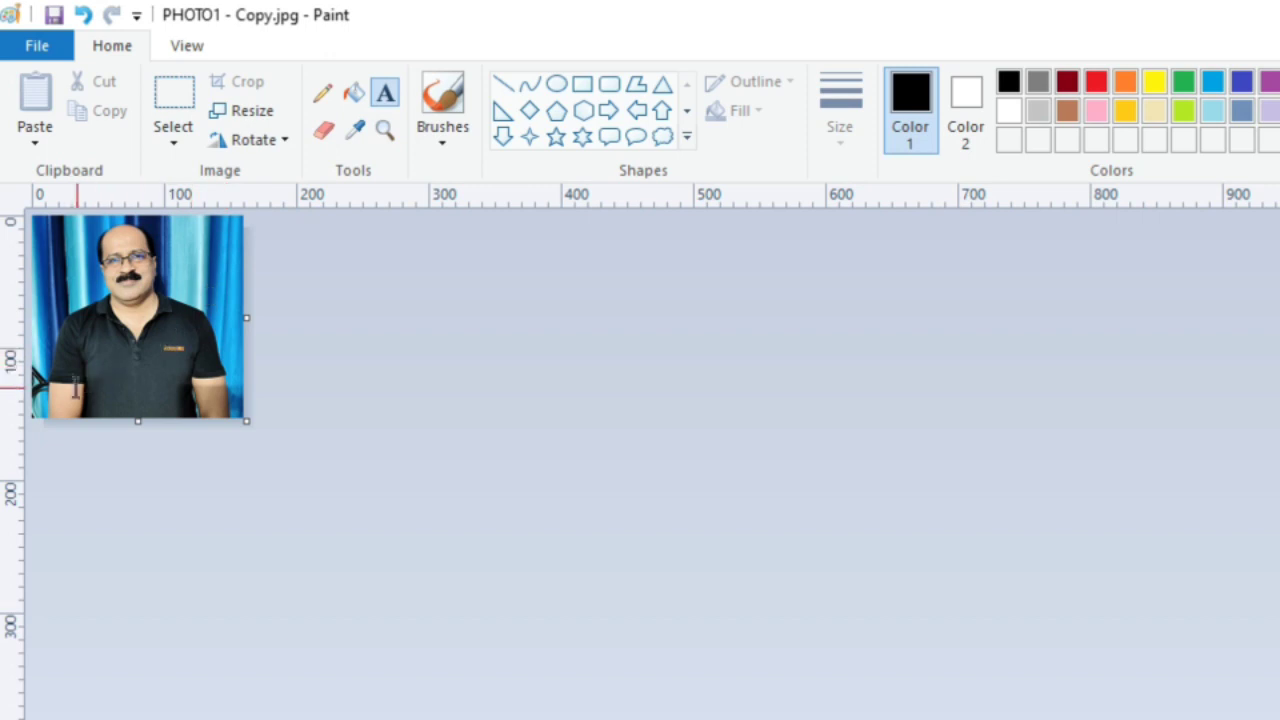
click(45, 385)
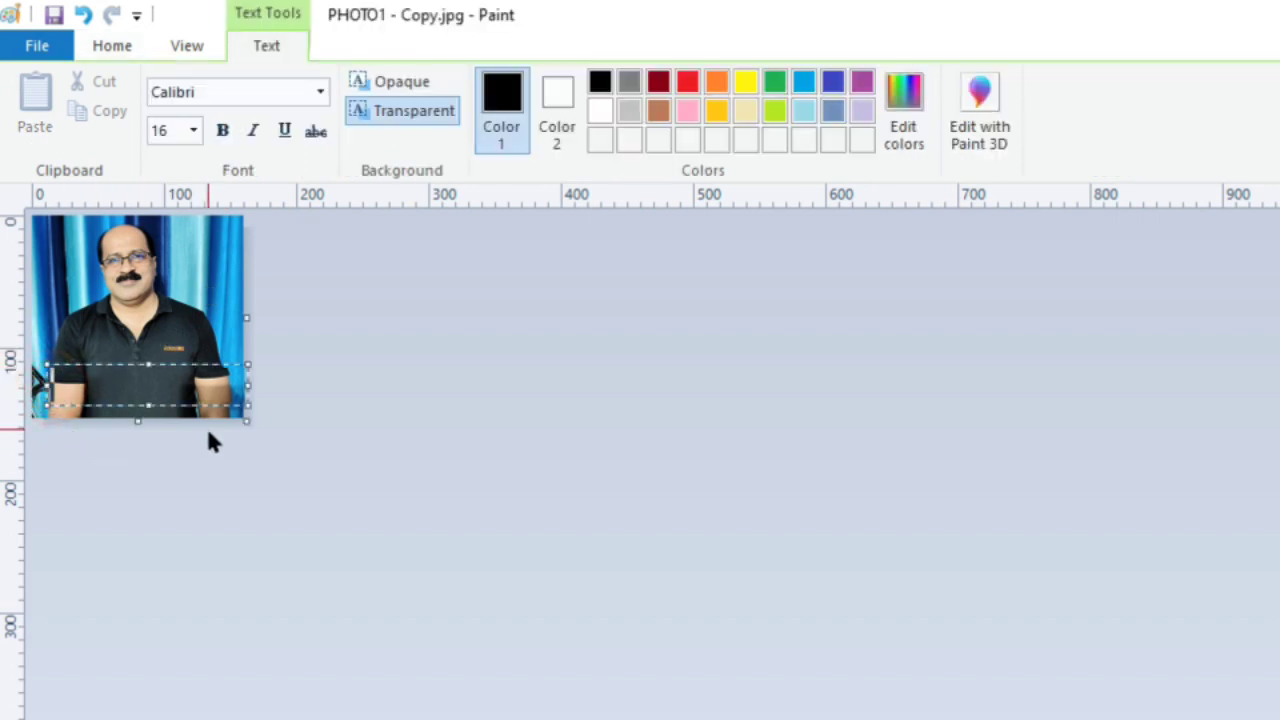
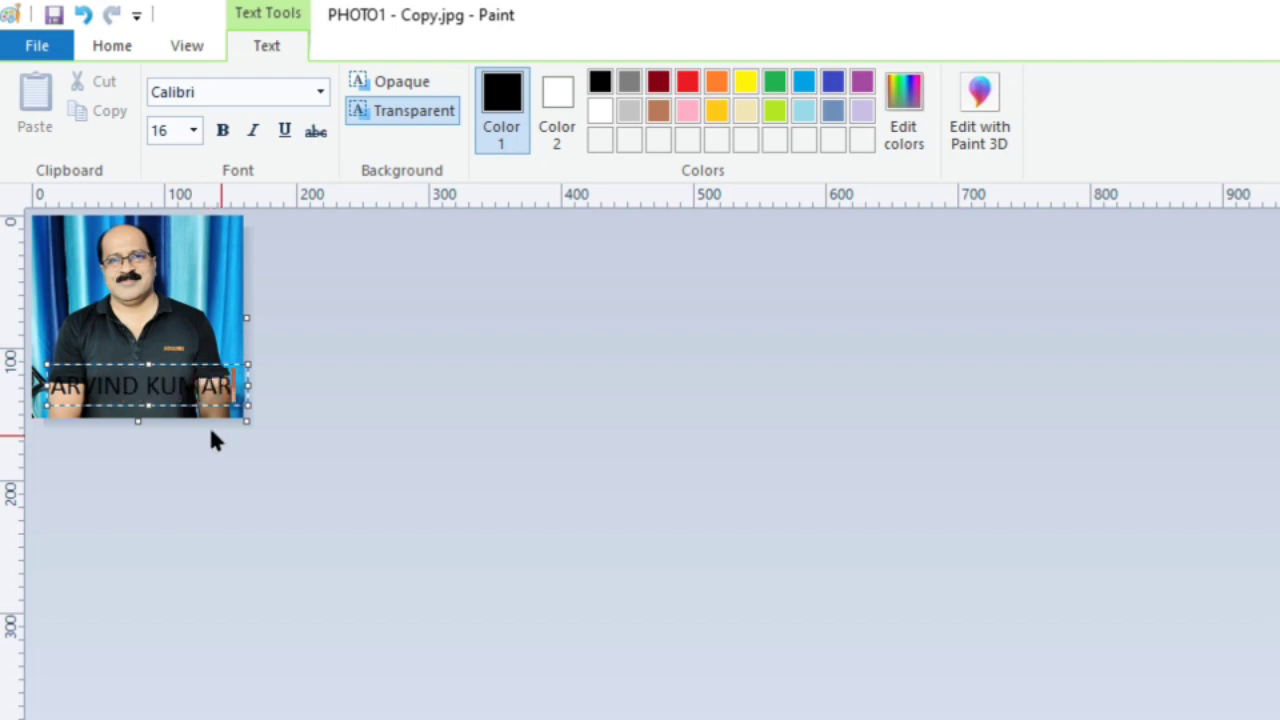
click(398, 84)
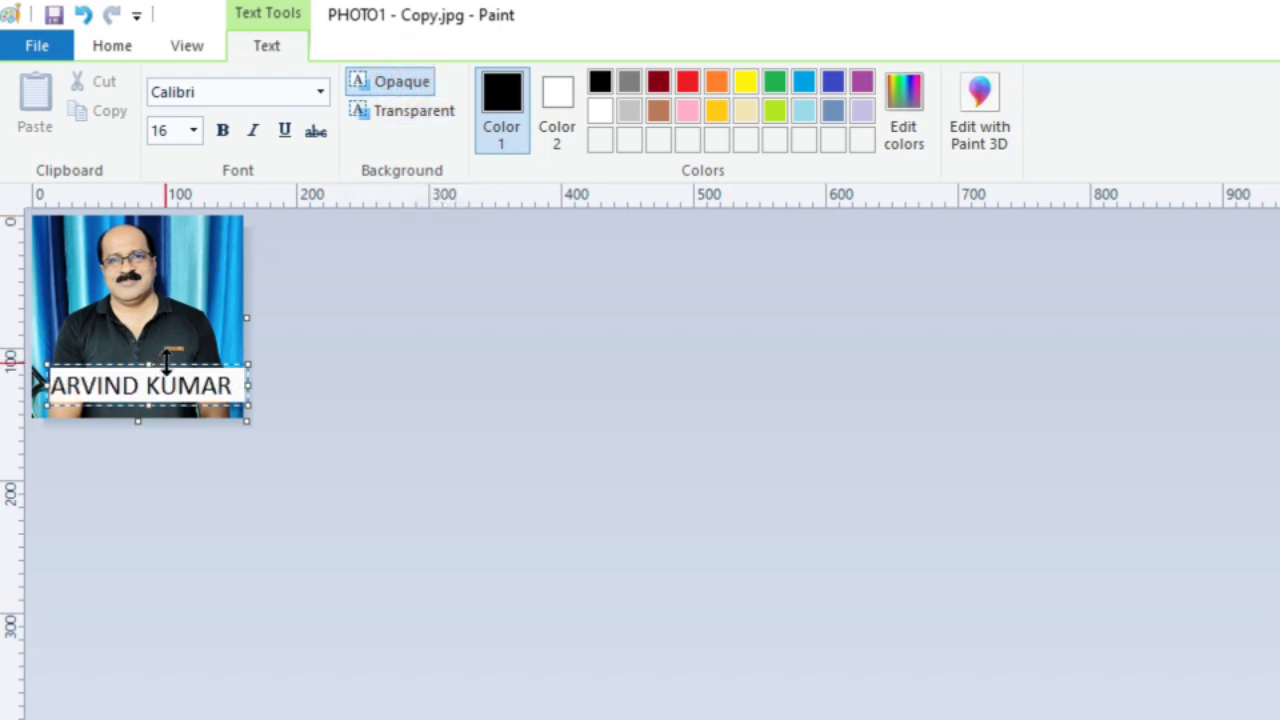
drag(186, 371, 180, 373)
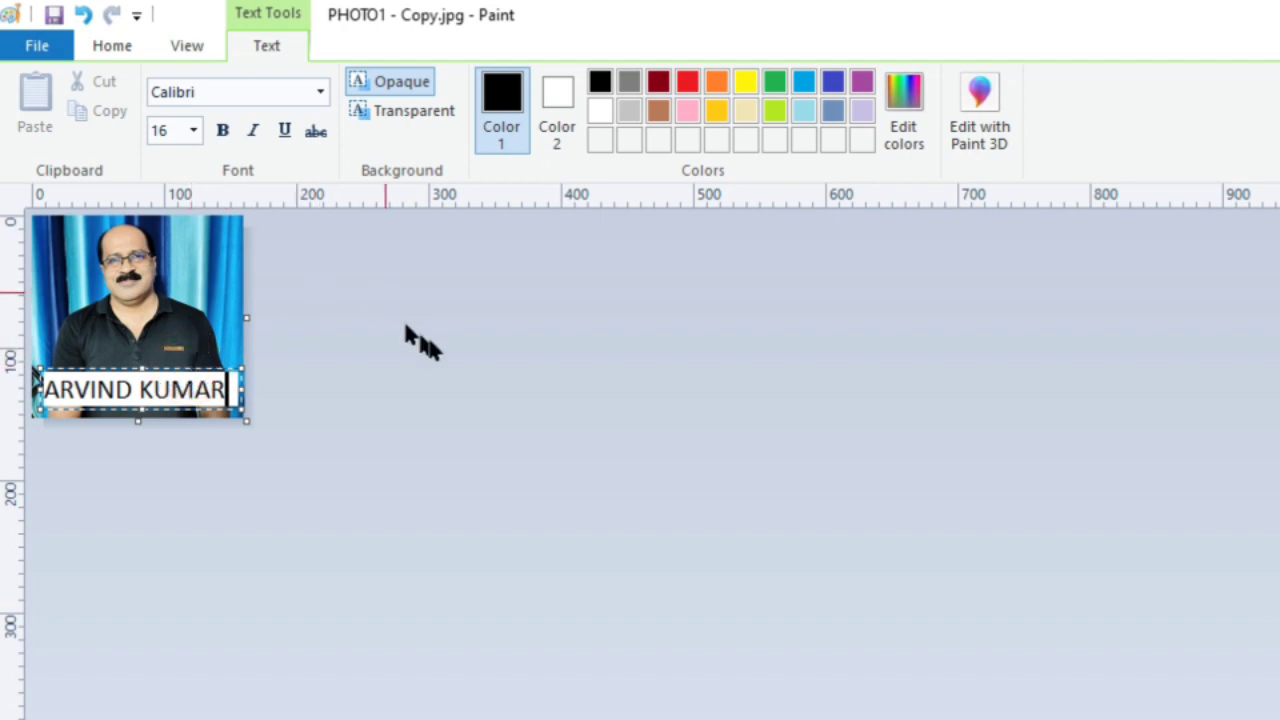
click(444, 338)
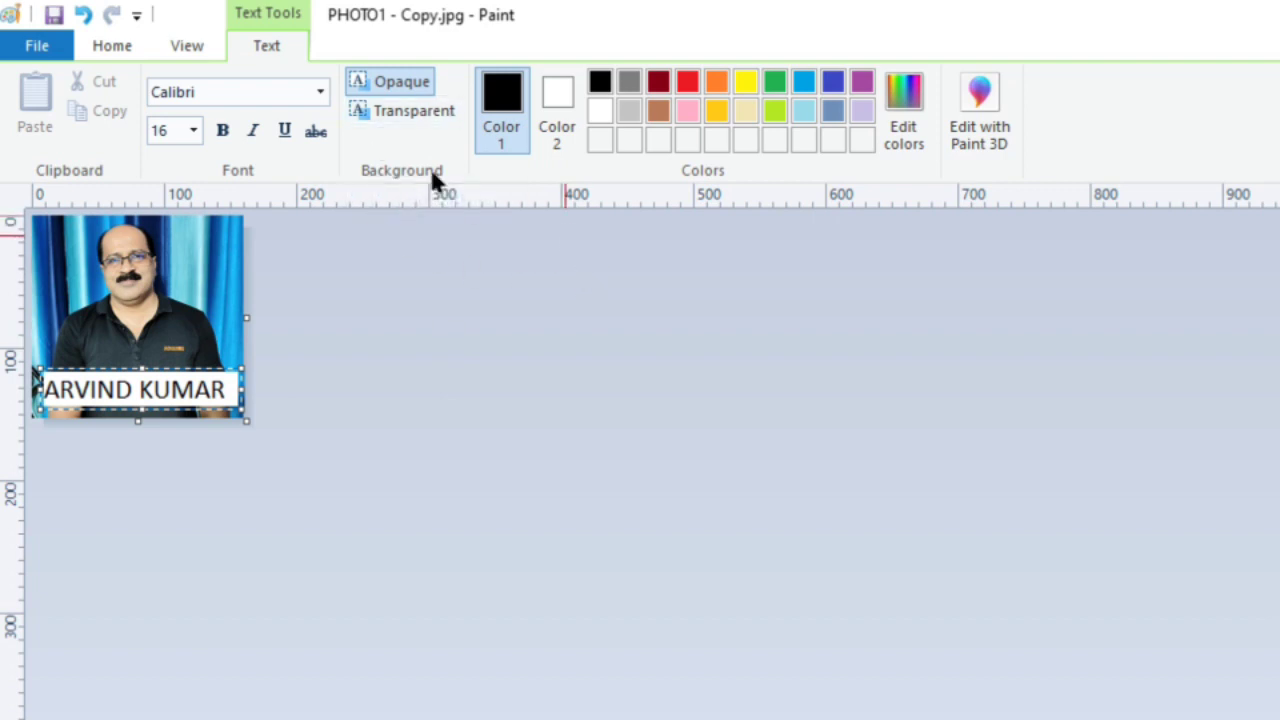
click(54, 14)
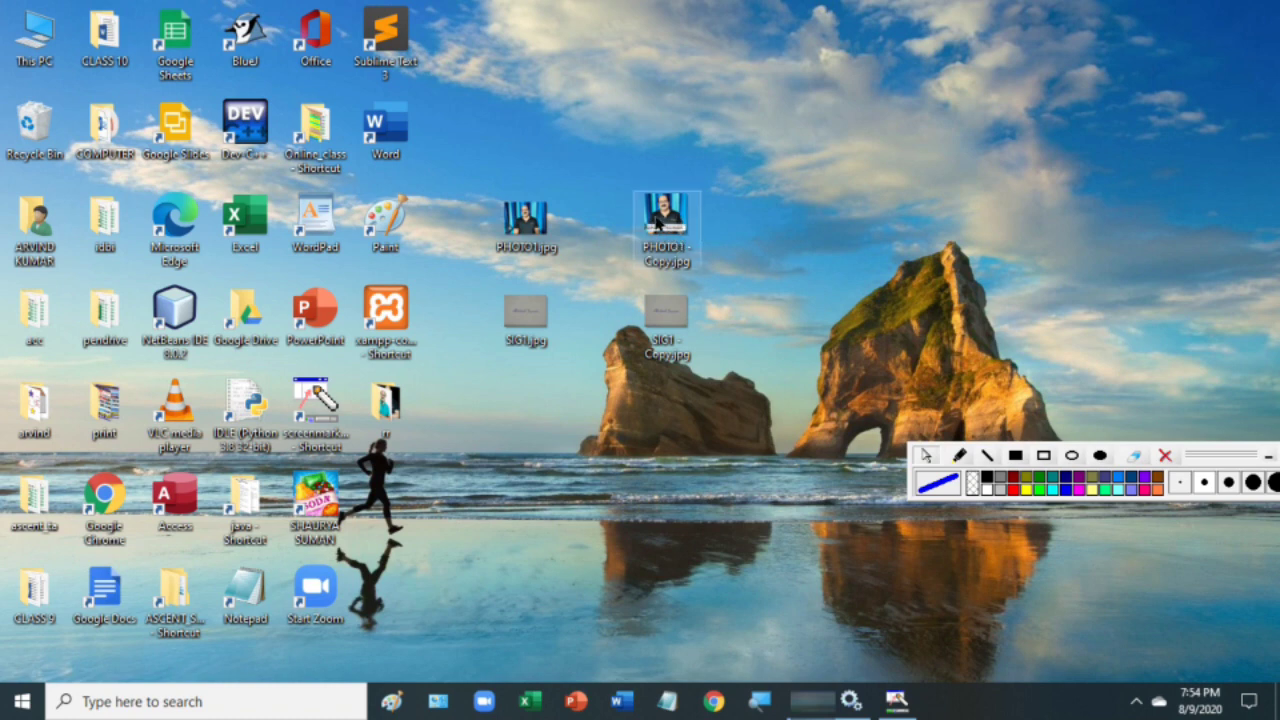
right_click(876, 116)
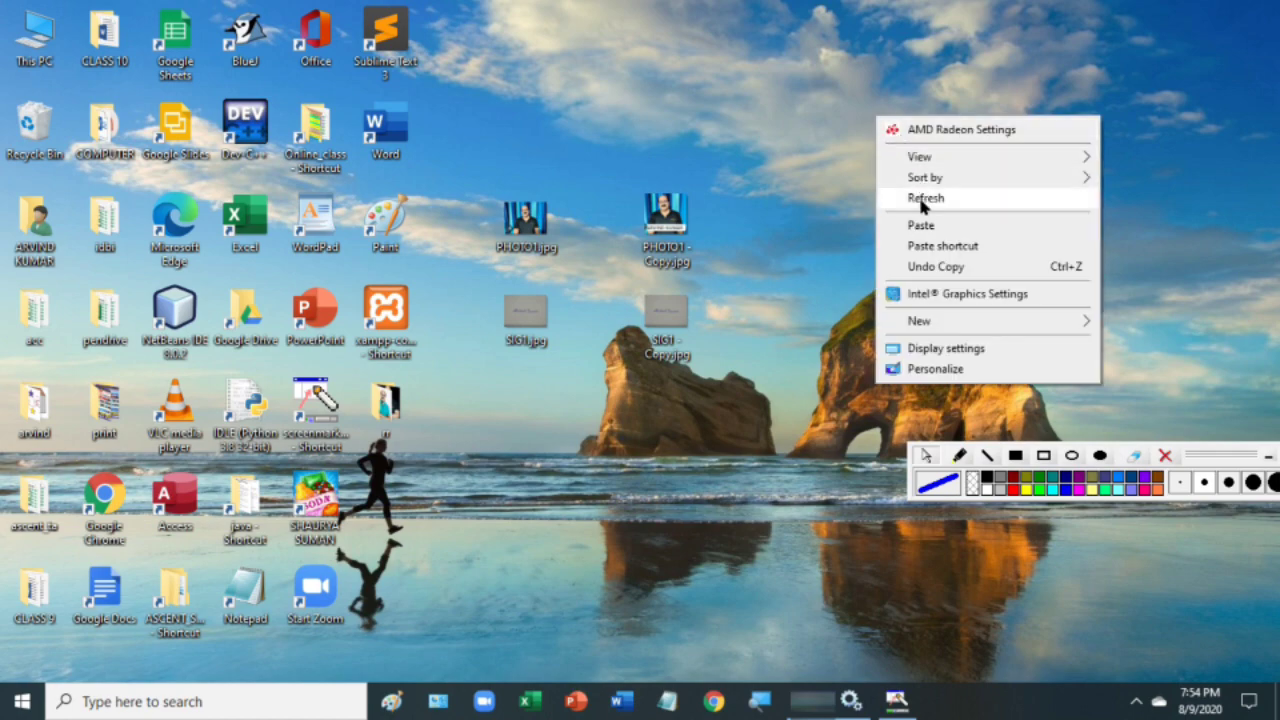
click(923, 199)
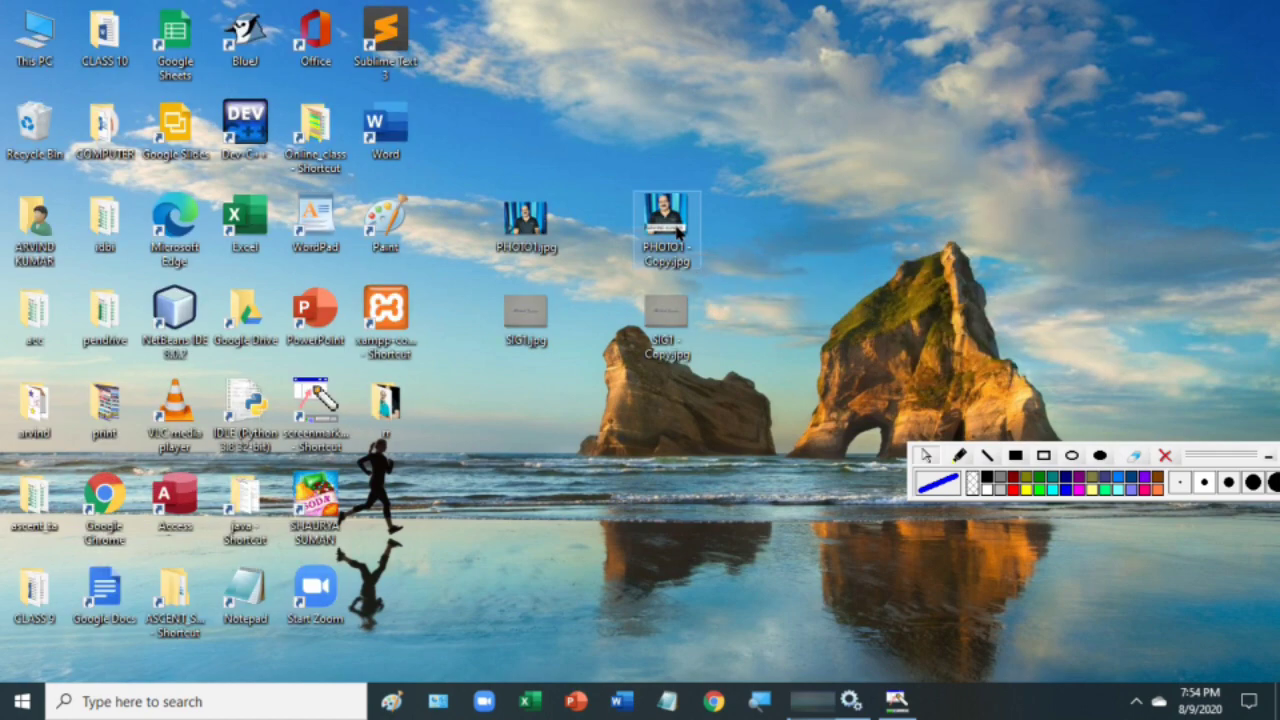
right_click(678, 232)
click(737, 689)
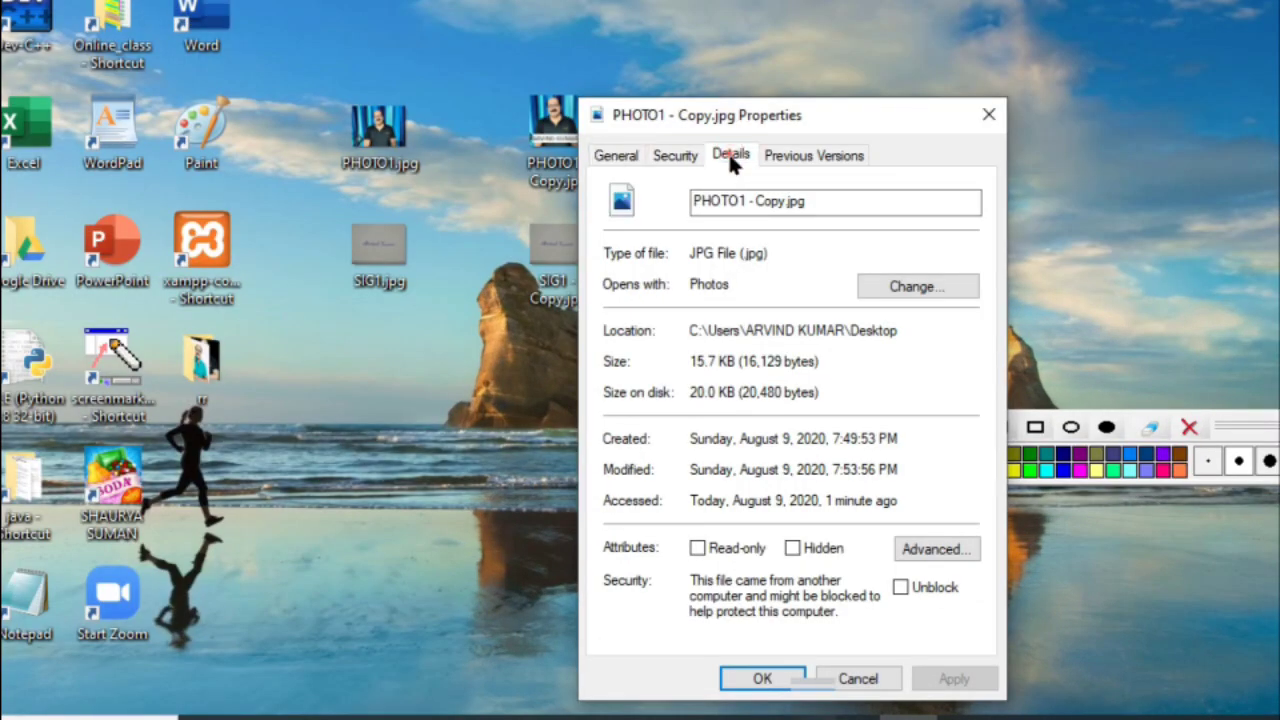
click(809, 240)
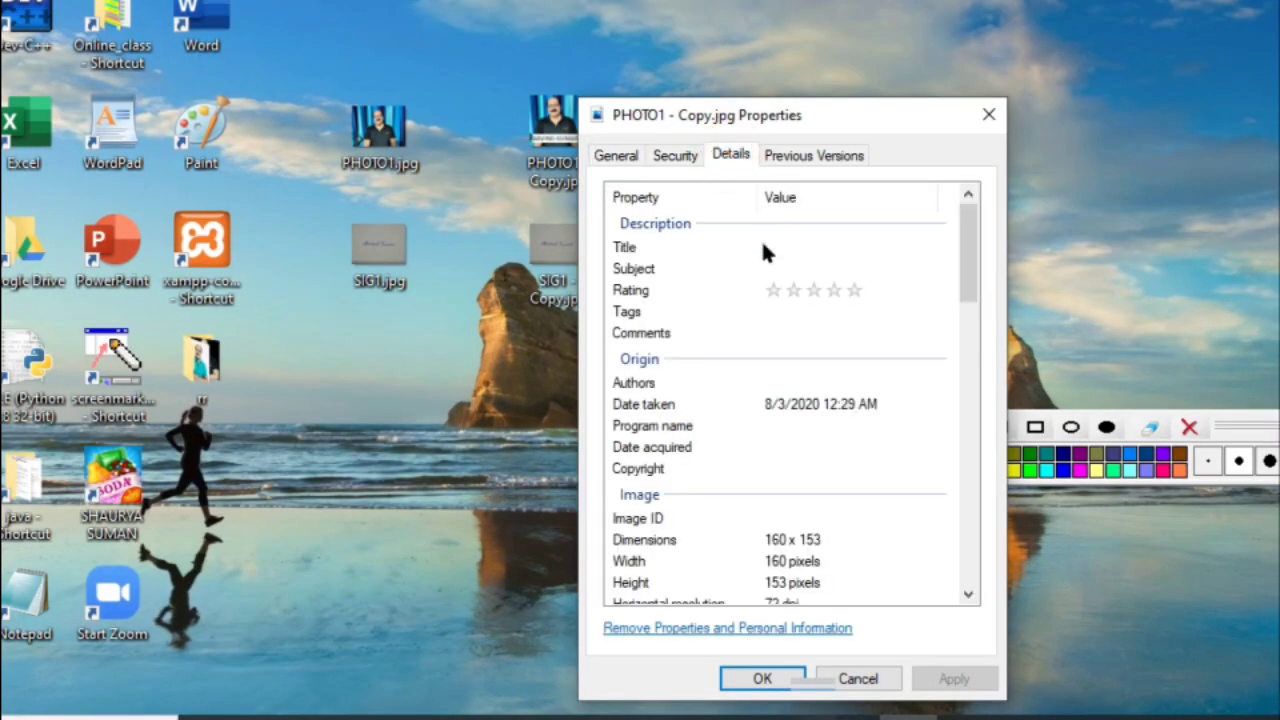
scroll(800, 380, down, 2)
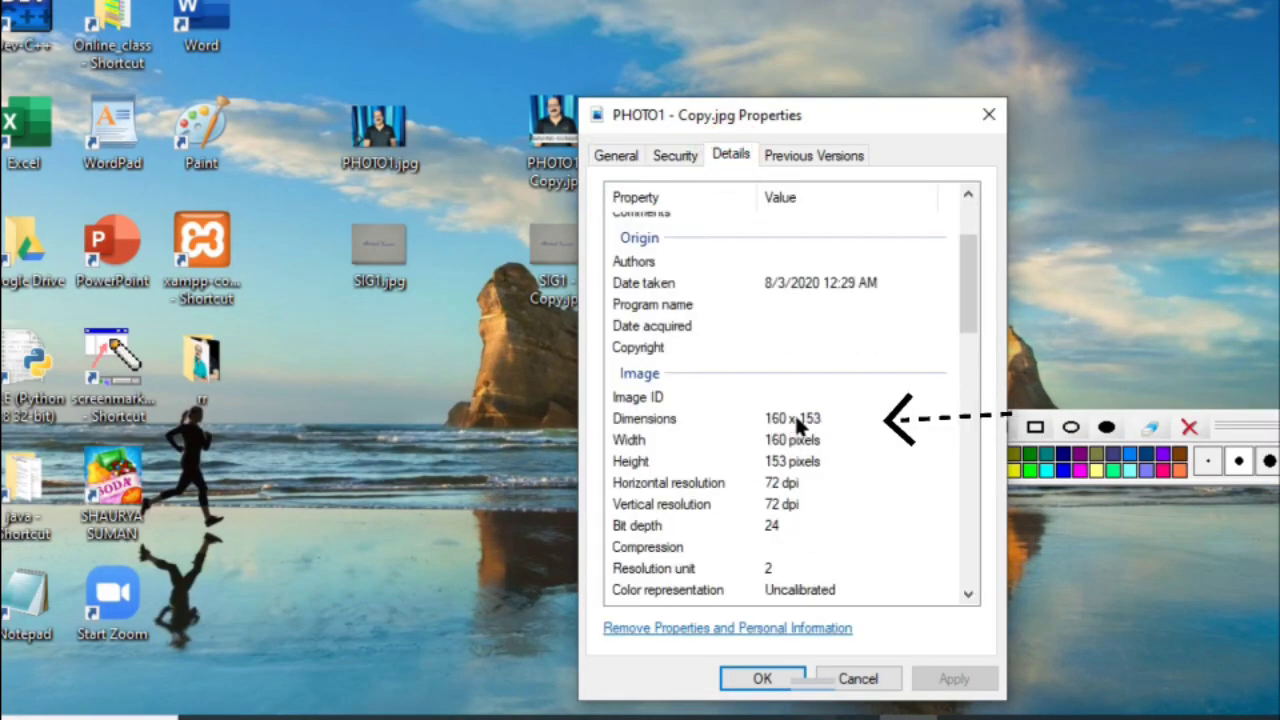
scroll(817, 428, down, 12)
click(817, 428)
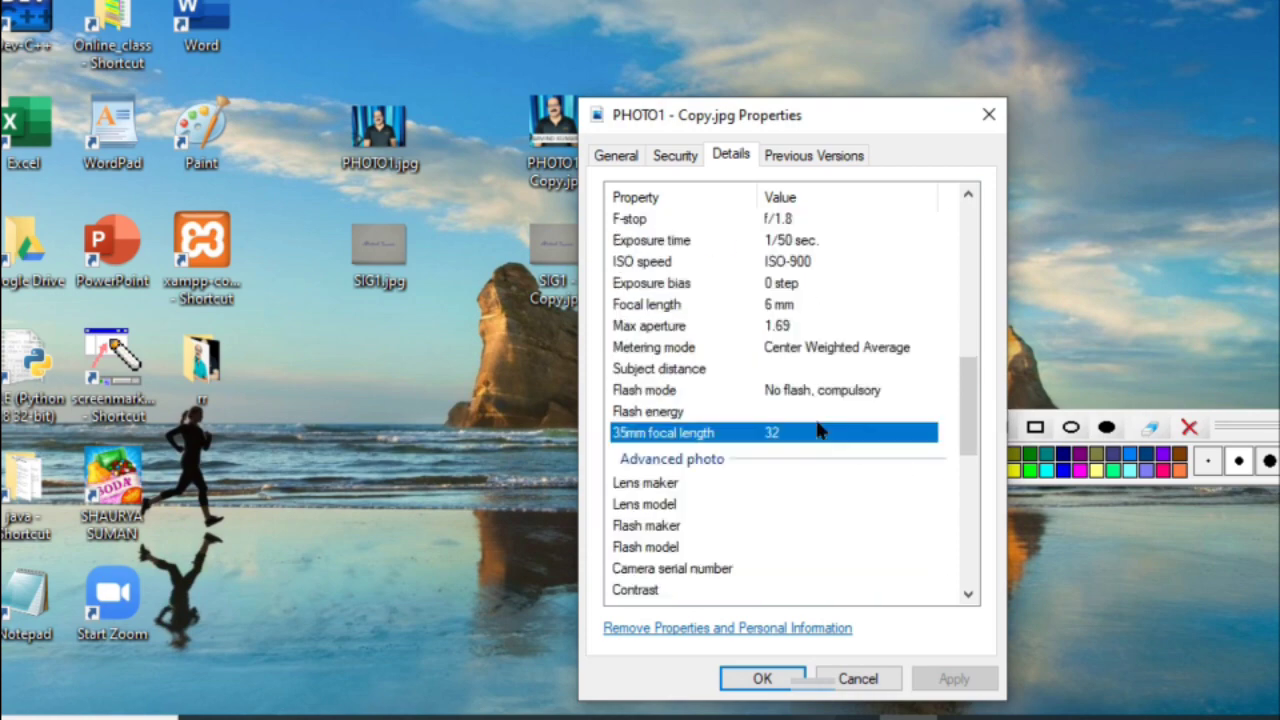
scroll(817, 428, down, 2)
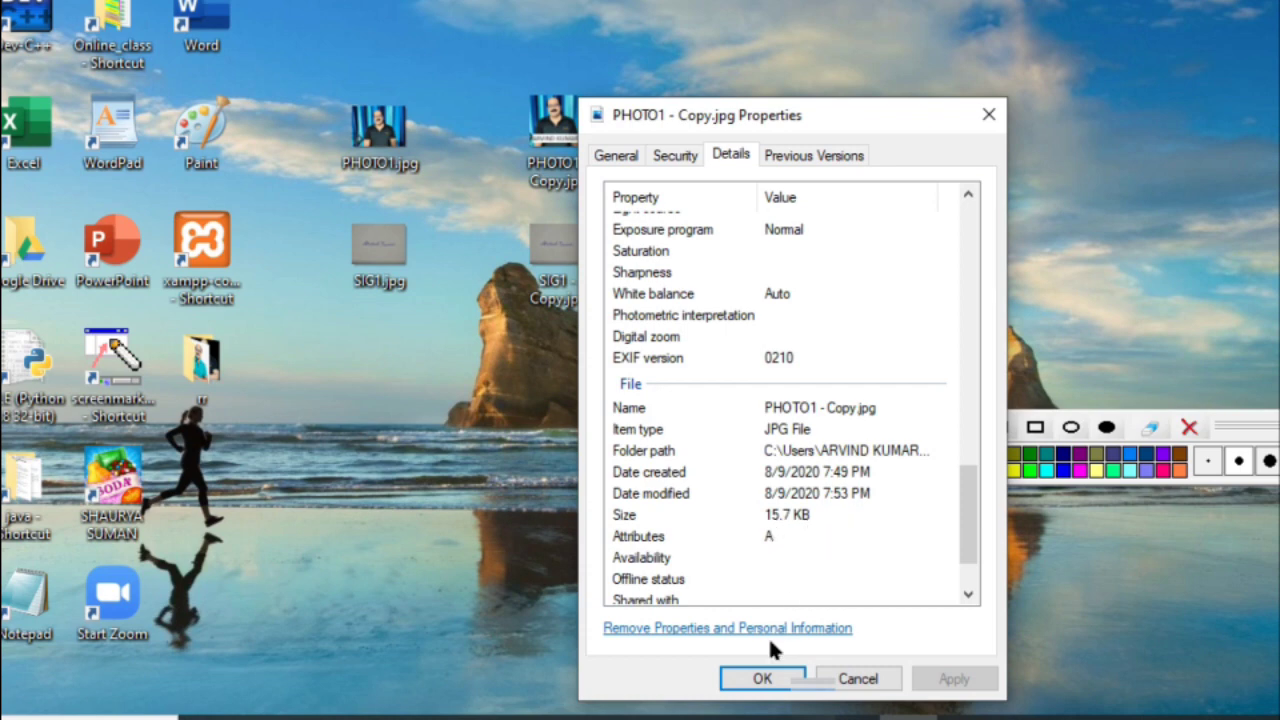
click(750, 679)
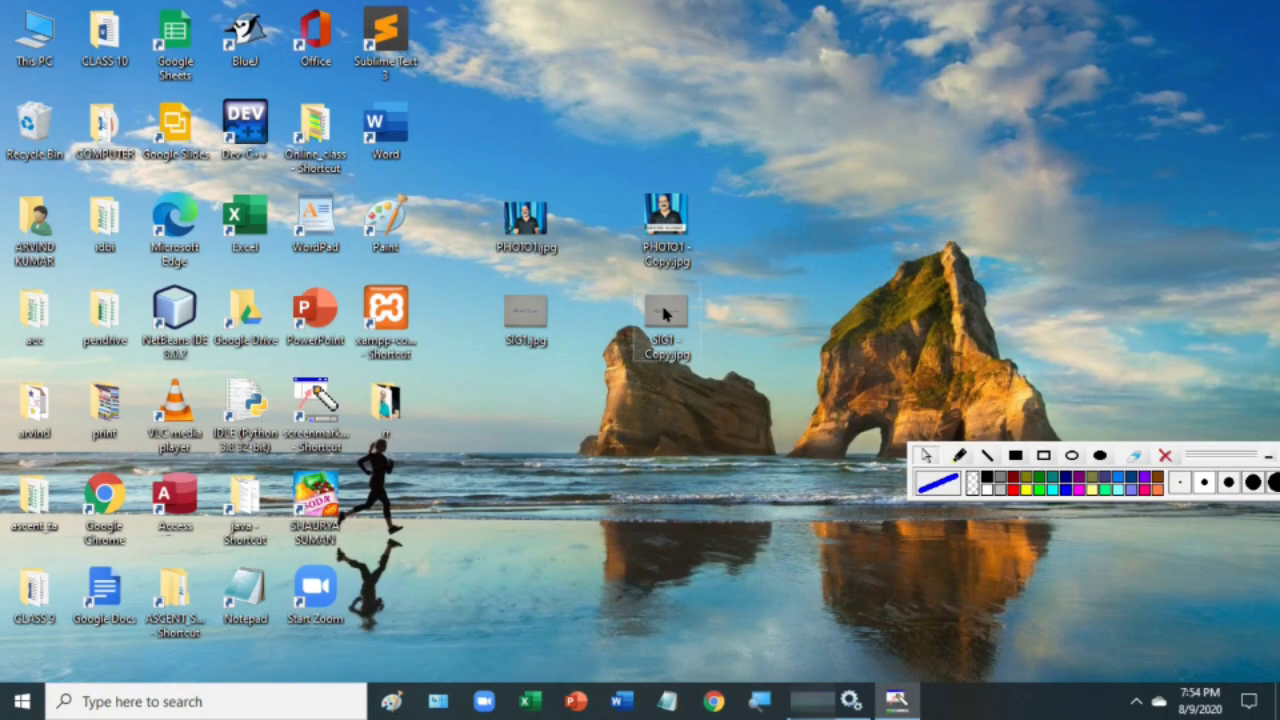
- Open SIG1 - Copy.jpg in Paint via Open with
right_click(665, 314)
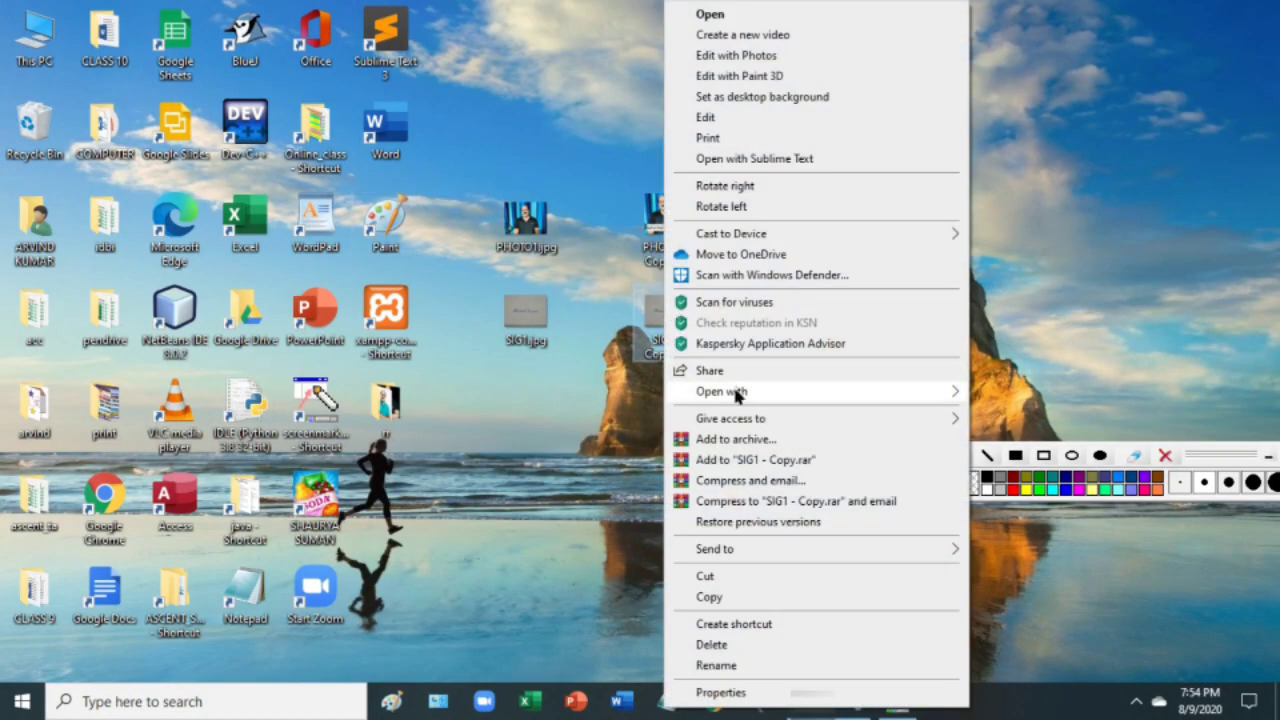
mouse_move(954, 387)
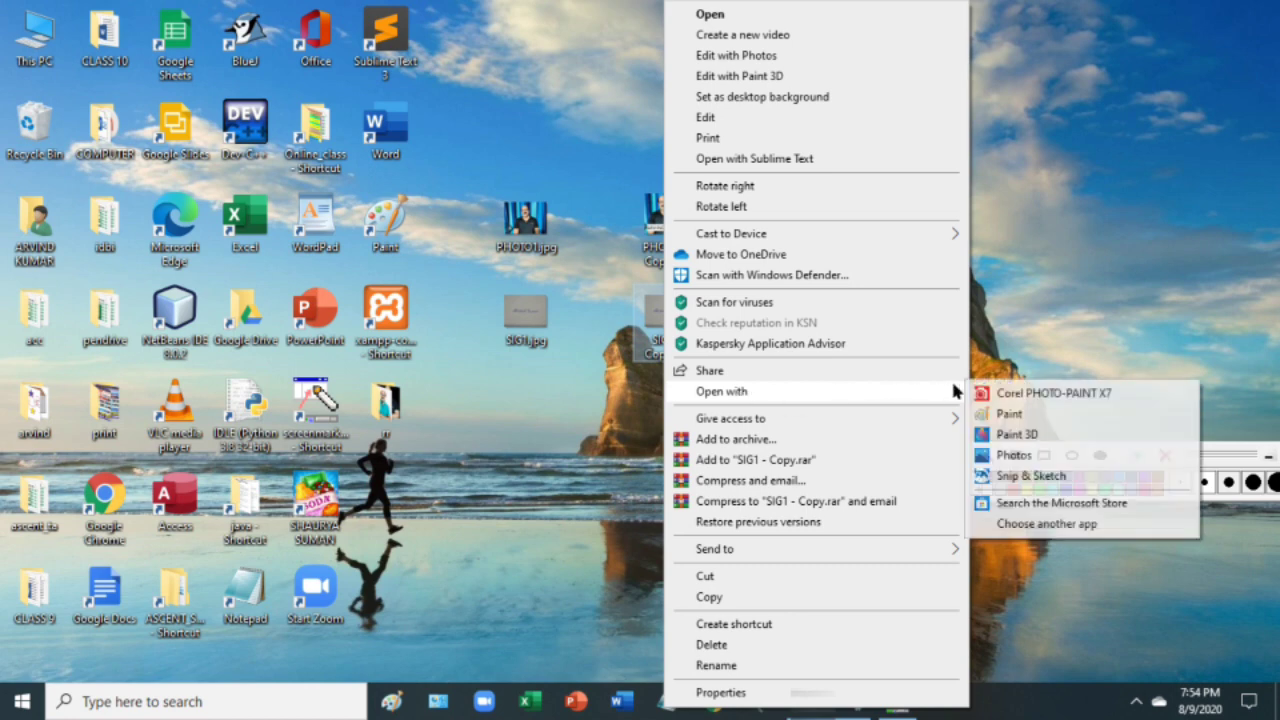
click(1011, 414)
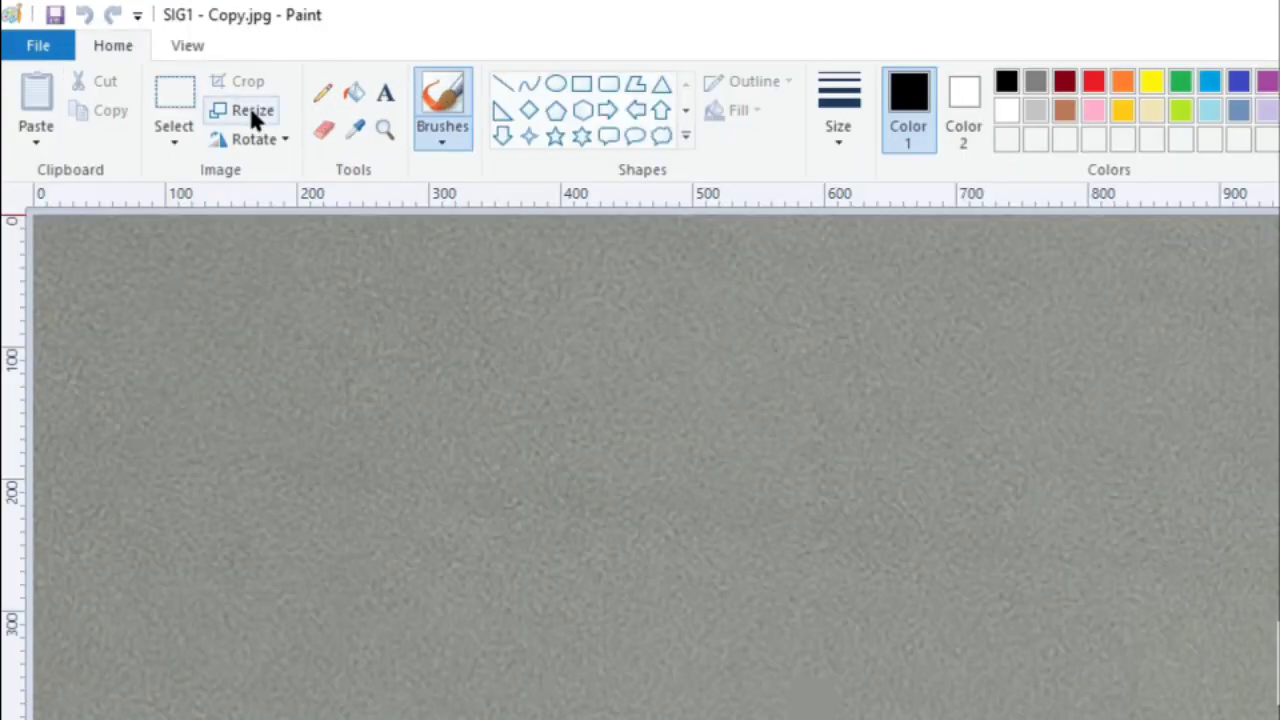
- Resize the signature scan to 10 percent horizontally and vertically
click(171, 78)
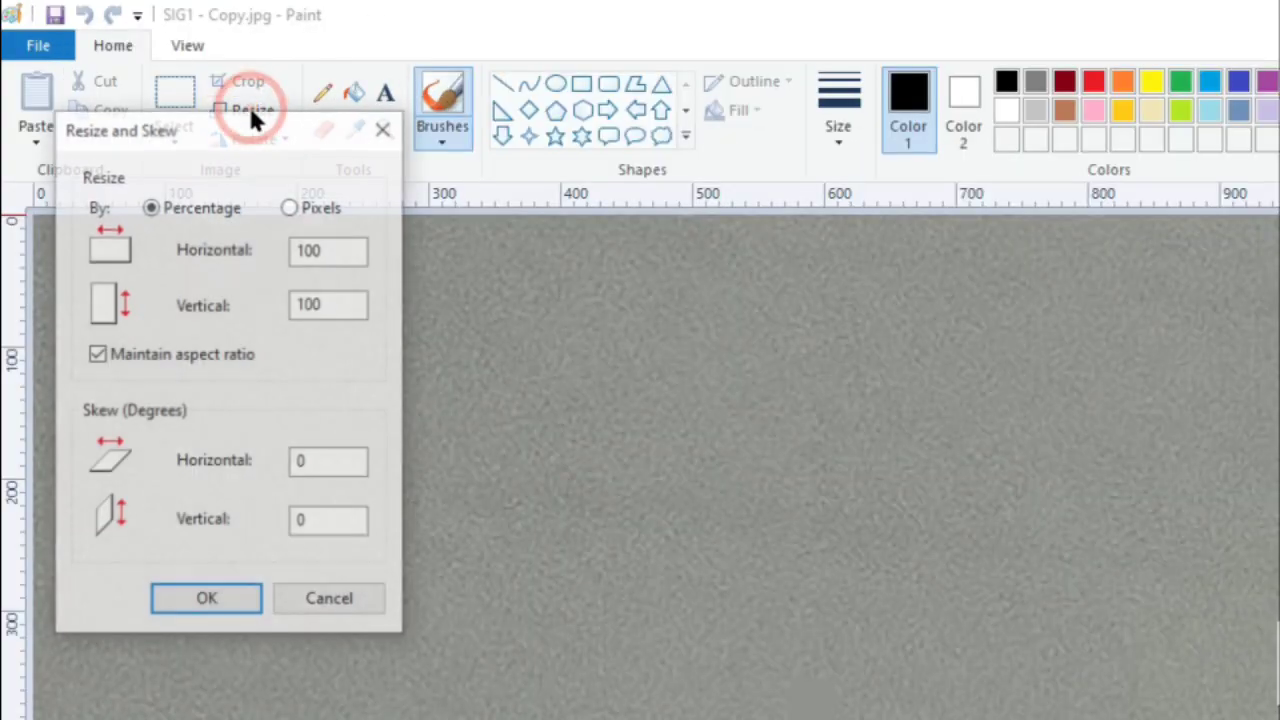
click(243, 177)
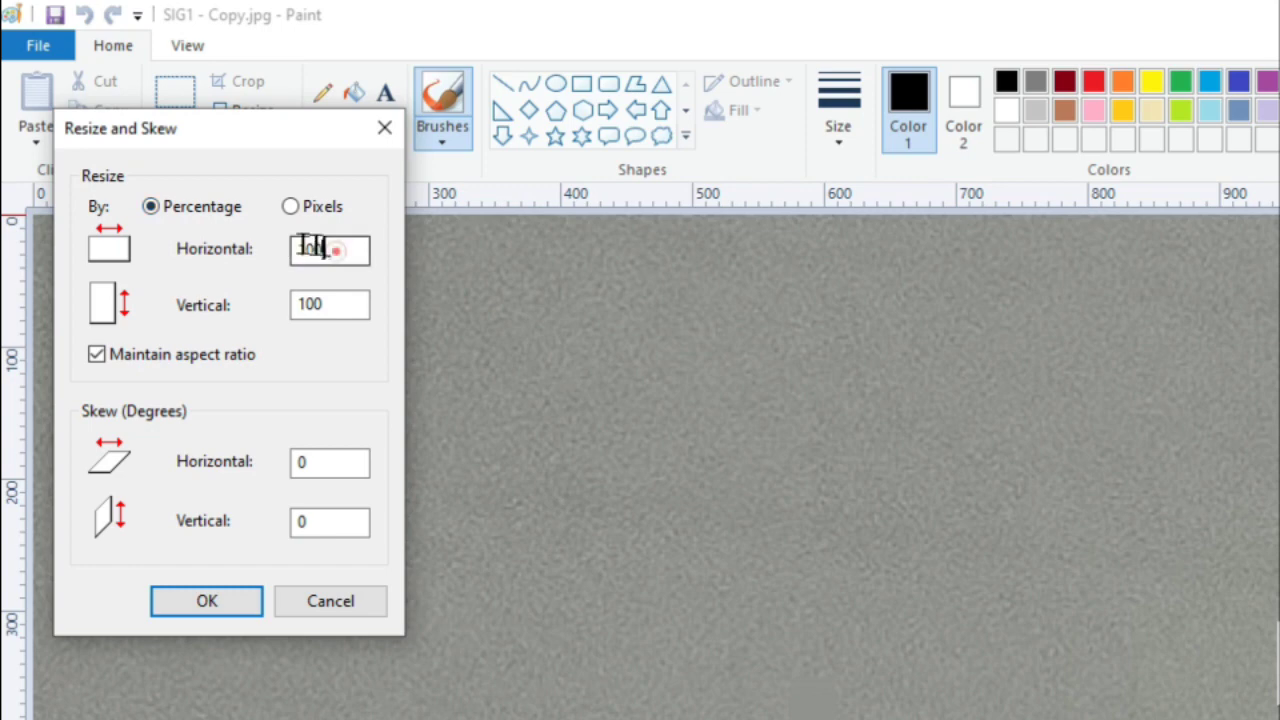
double_click(334, 248)
text(10)
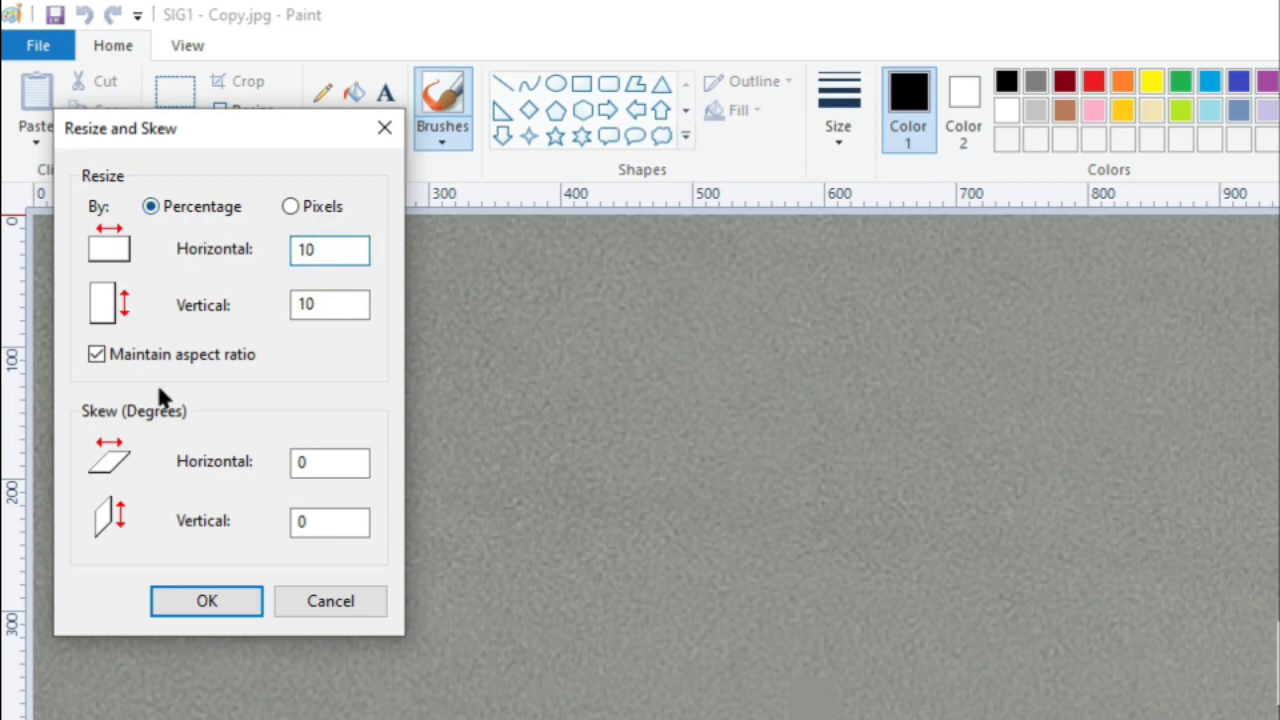
click(191, 600)
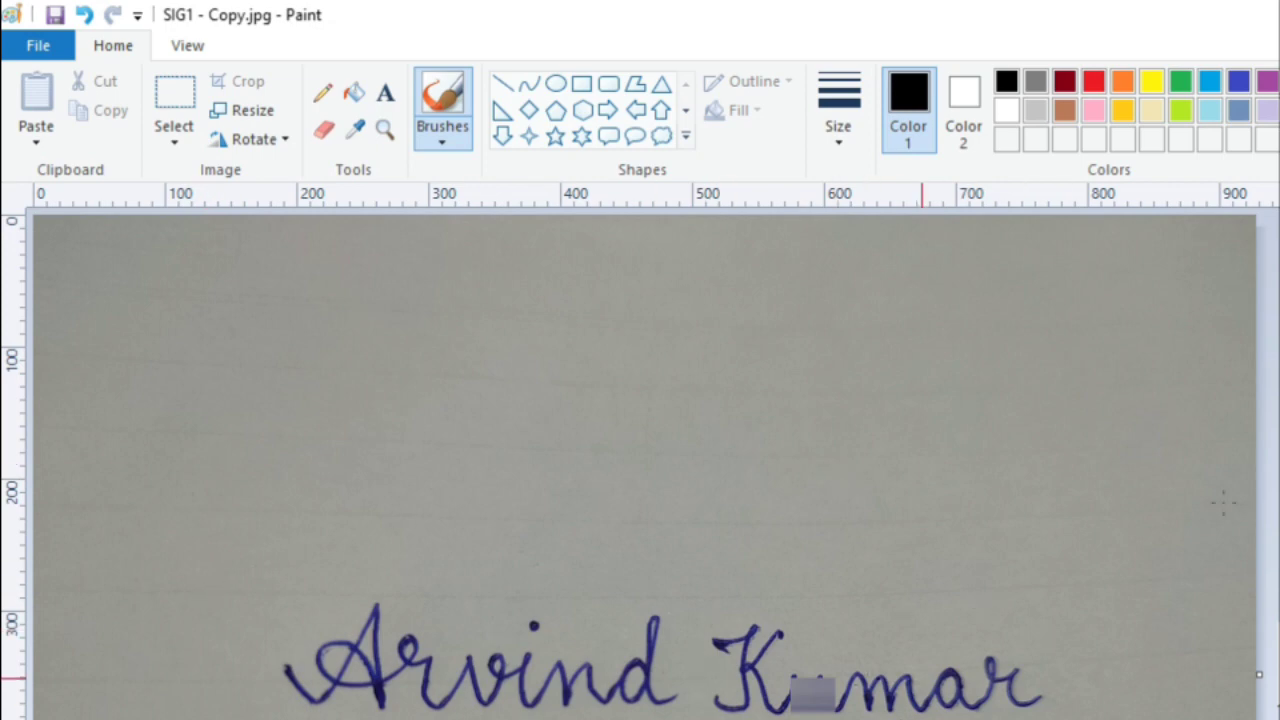
- Crop the scan to a rectangular selection around the handwritten signature
click(174, 136)
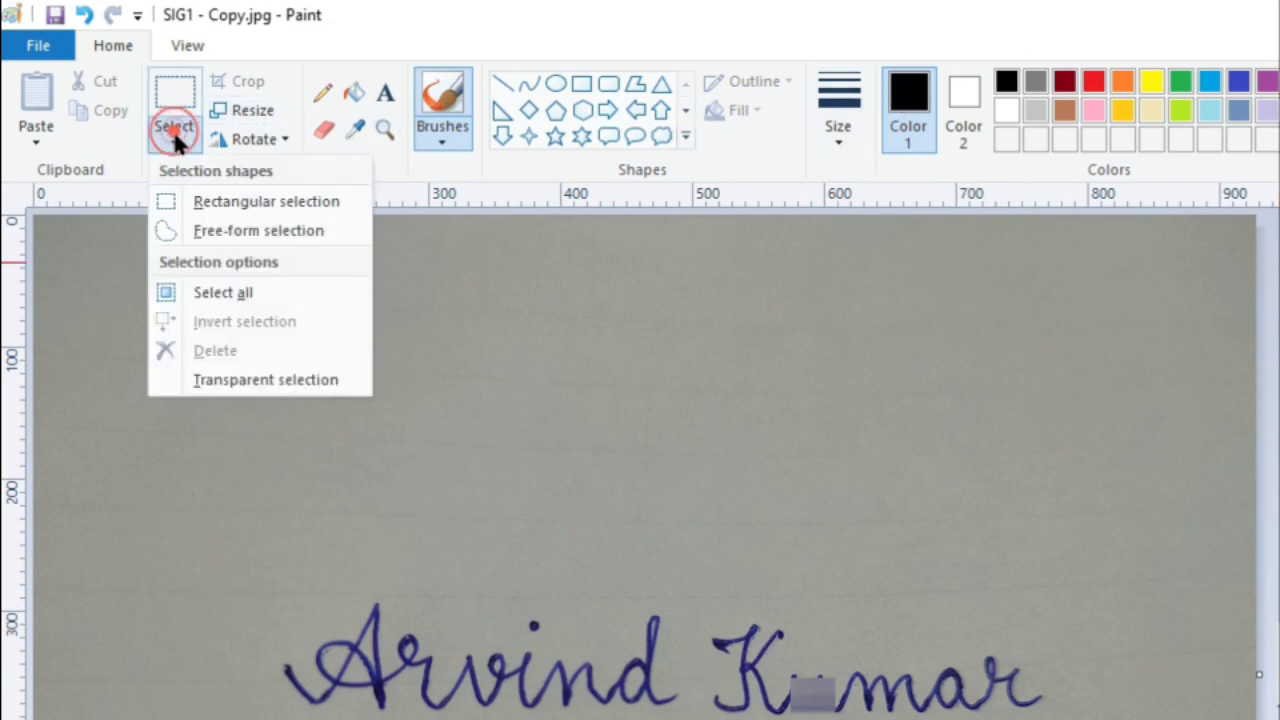
click(218, 201)
mouse_move(177, 512)
mouse_down()
mouse_move(257, 640)
mouse_move(633, 705)
mouse_up()
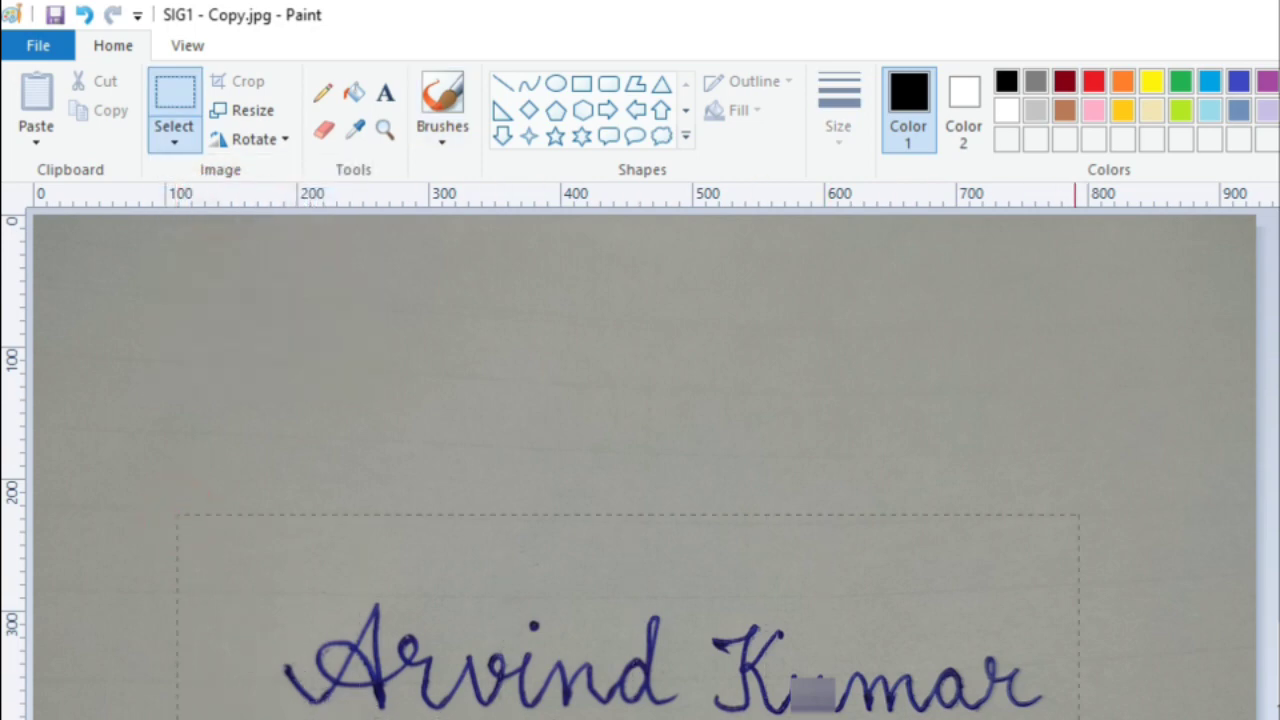
drag(1130, 719, 1131, 719)
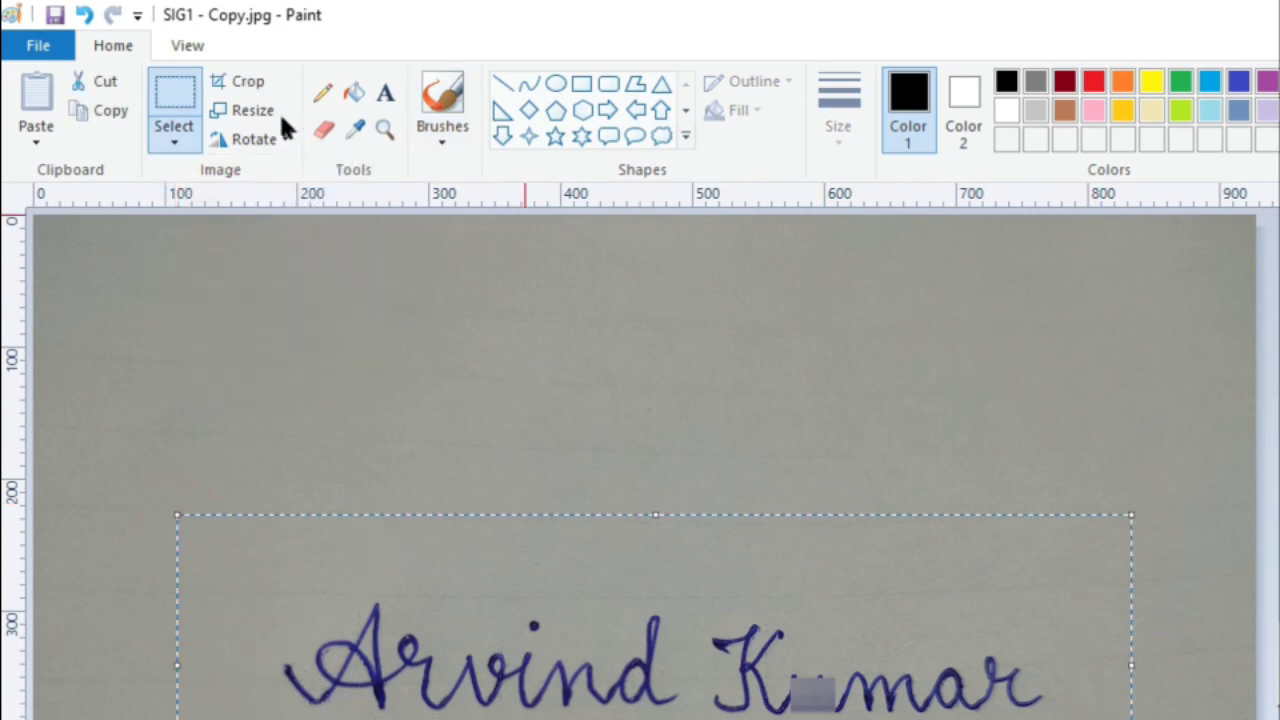
click(248, 82)
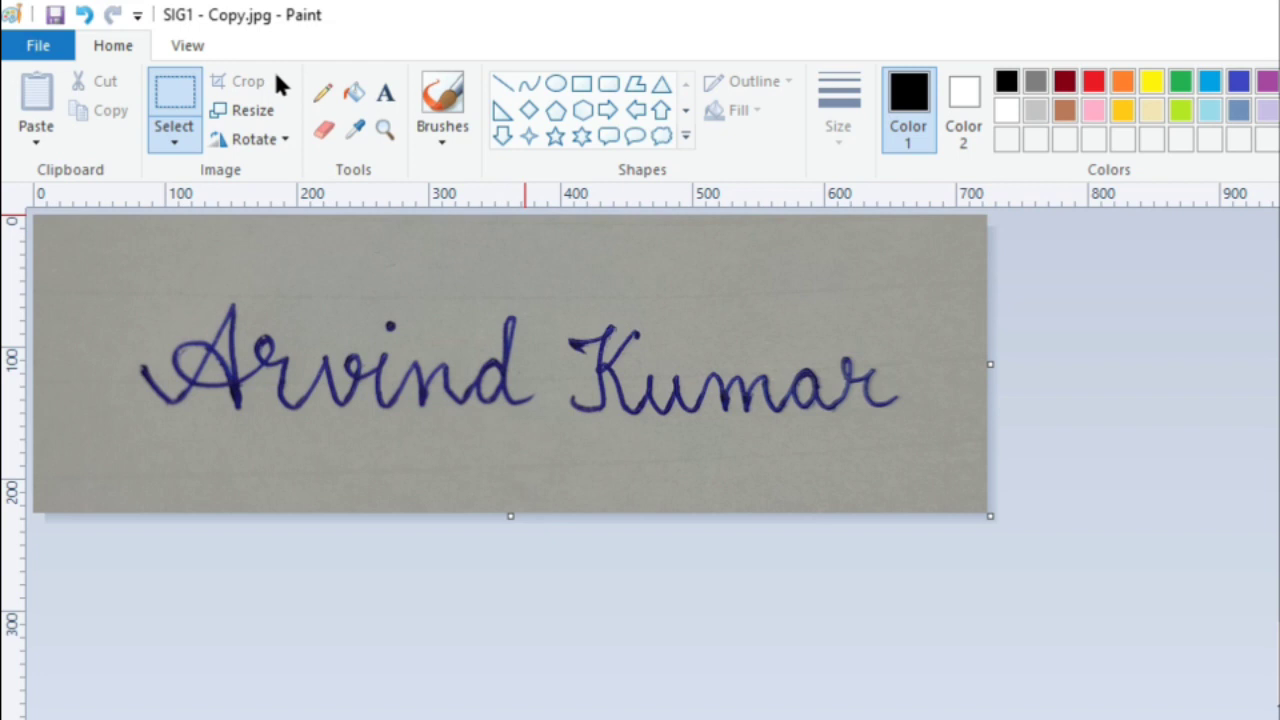
- Resize the signature from 724 × 226 to 400 × 124 pixels and save the file
click(245, 112)
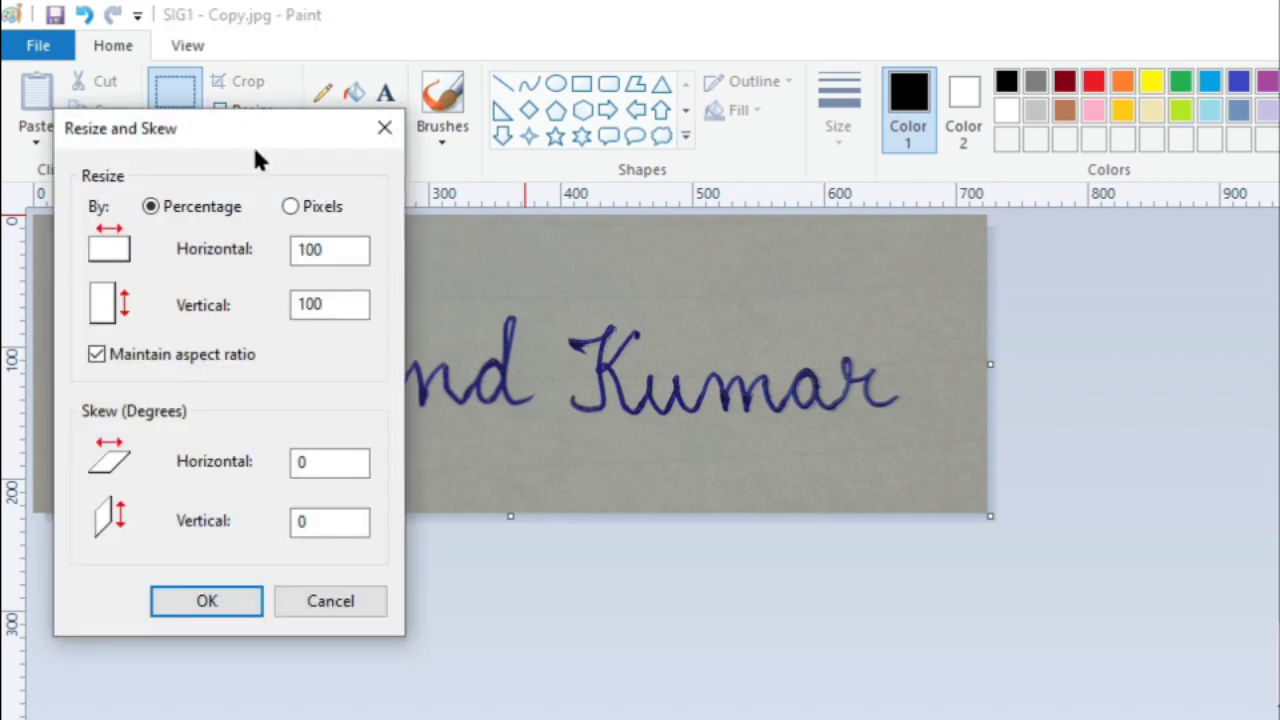
click(289, 207)
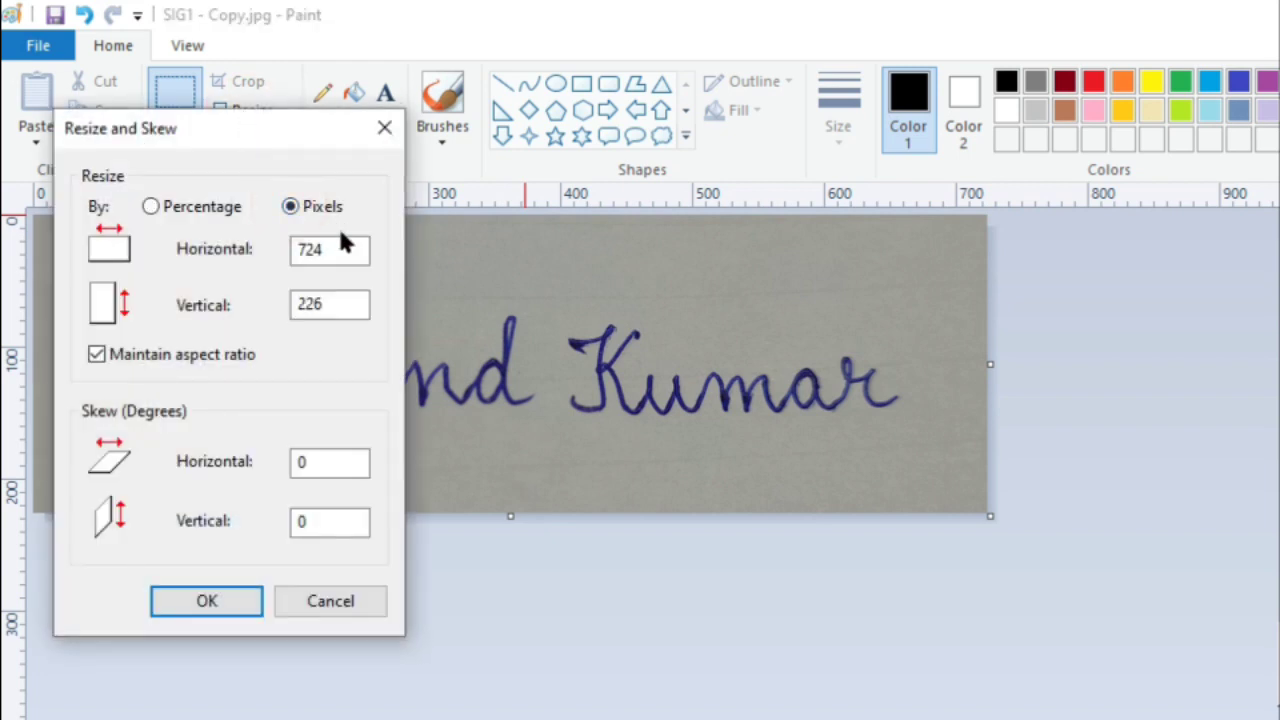
double_click(358, 248)
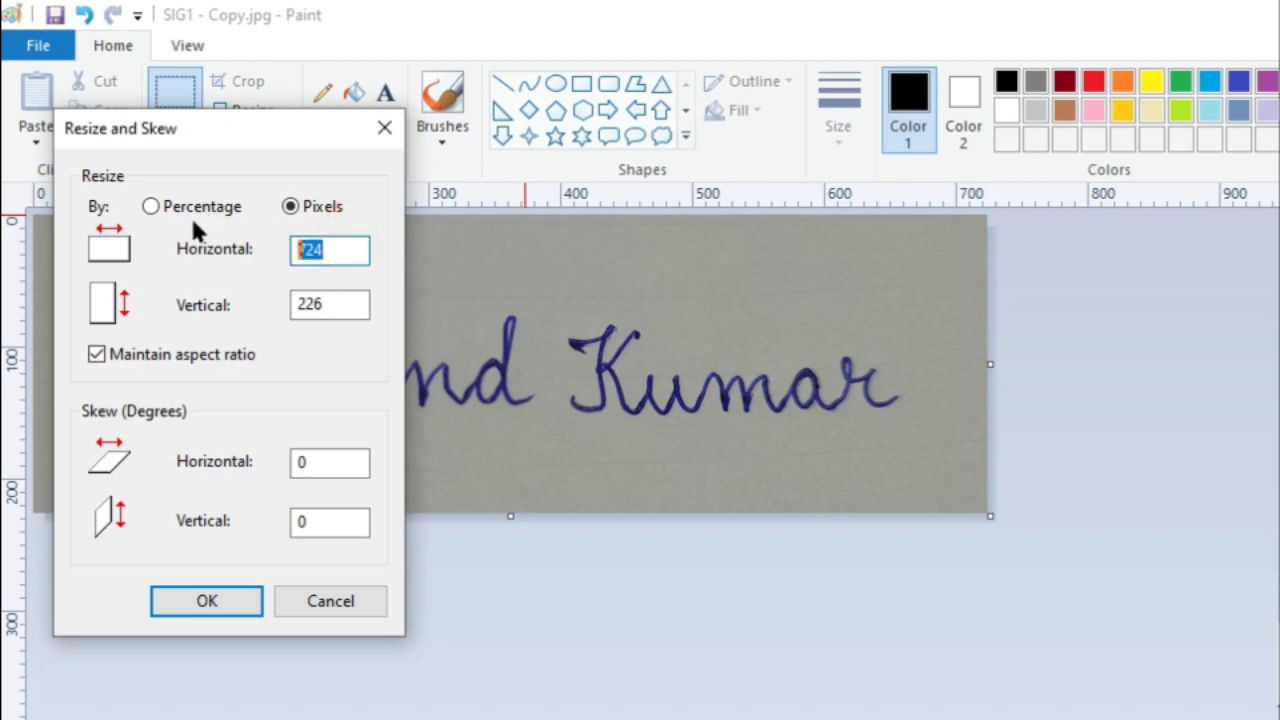
text(400)
click(200, 598)
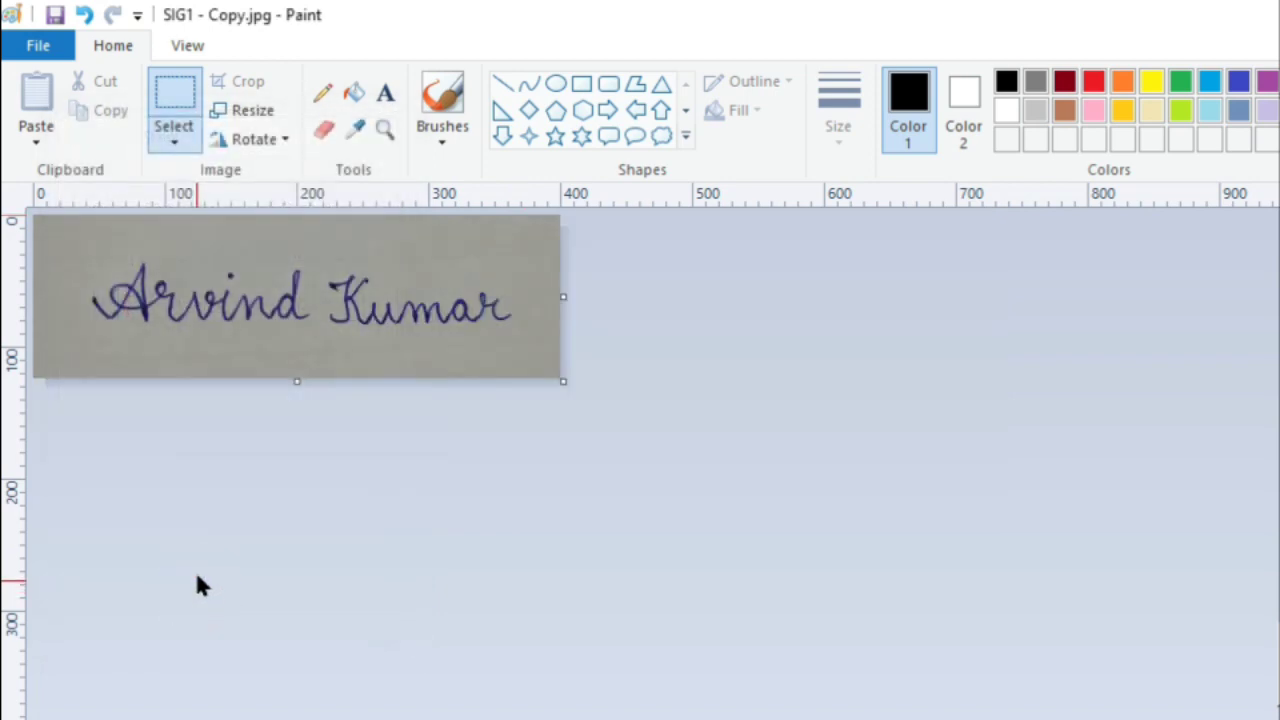
click(54, 14)
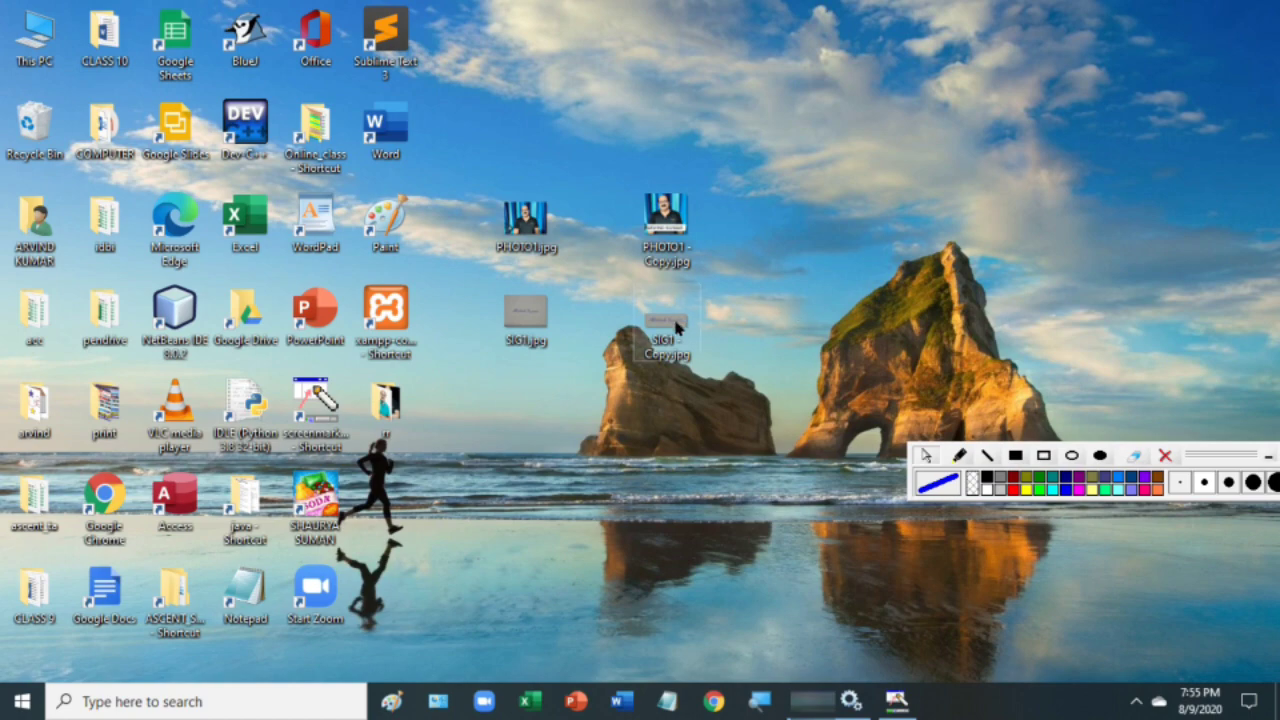
right_click(807, 246)
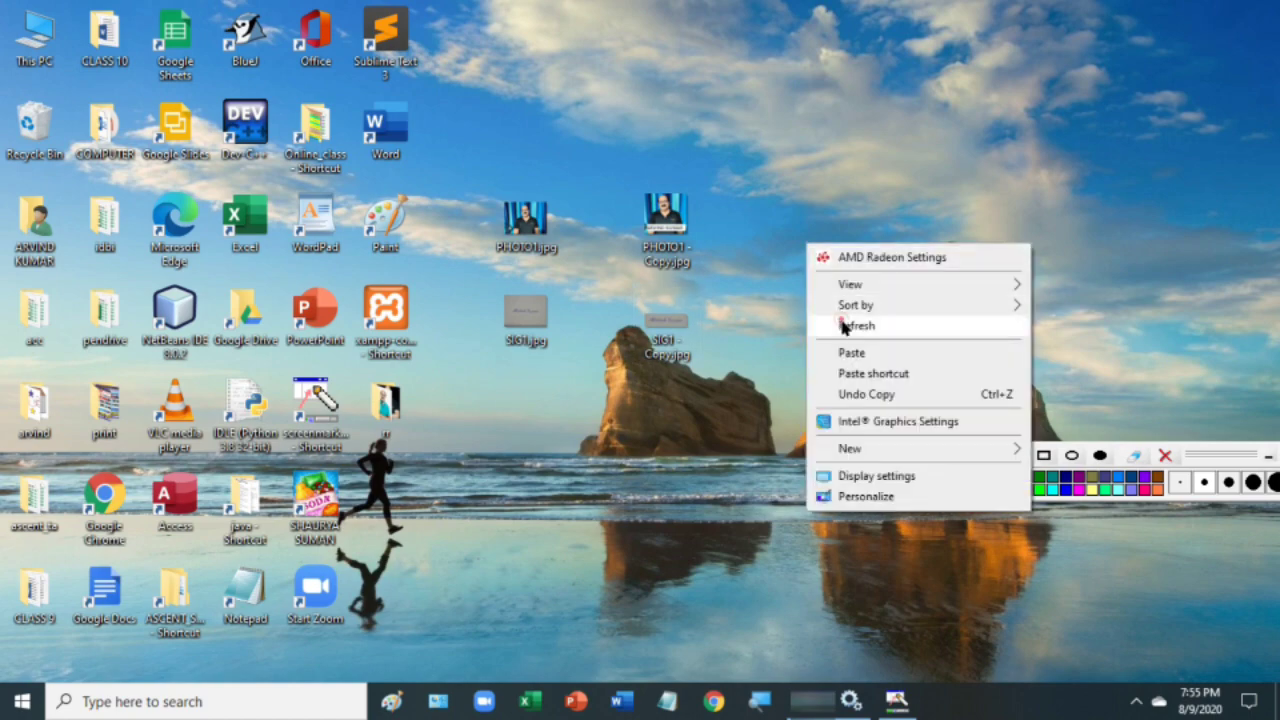
click(845, 326)
right_click(662, 335)
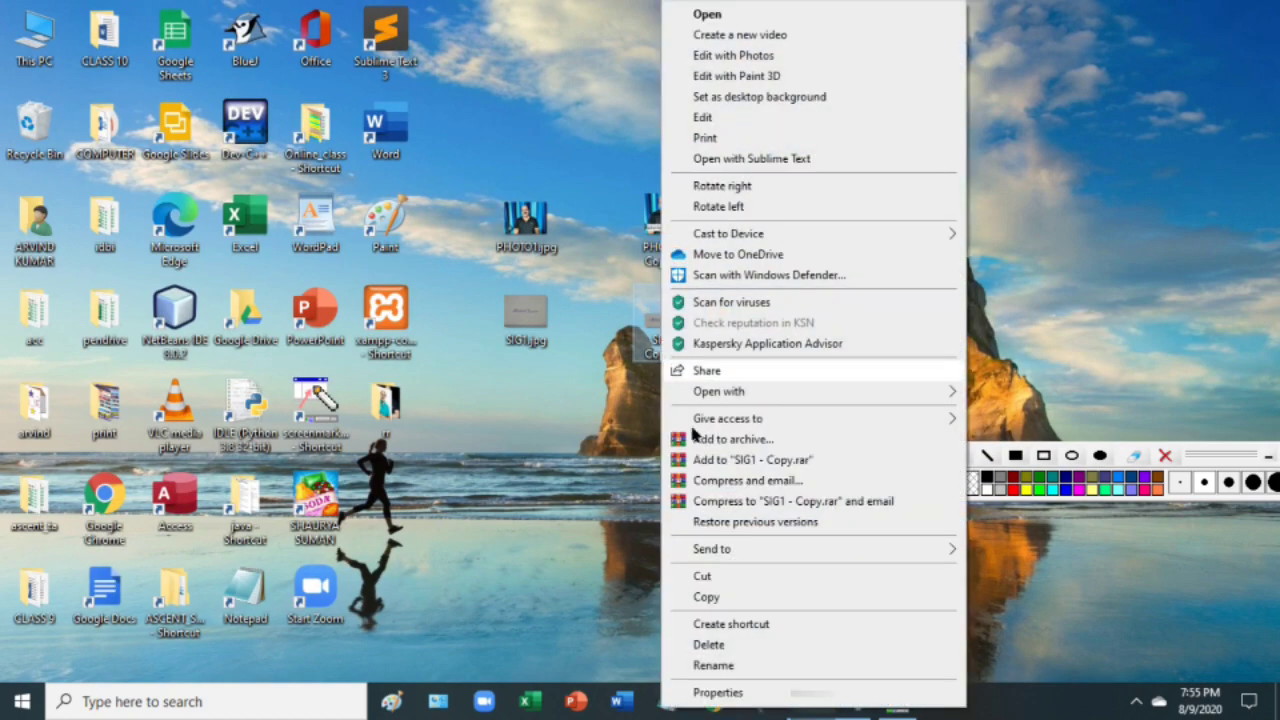
click(702, 690)
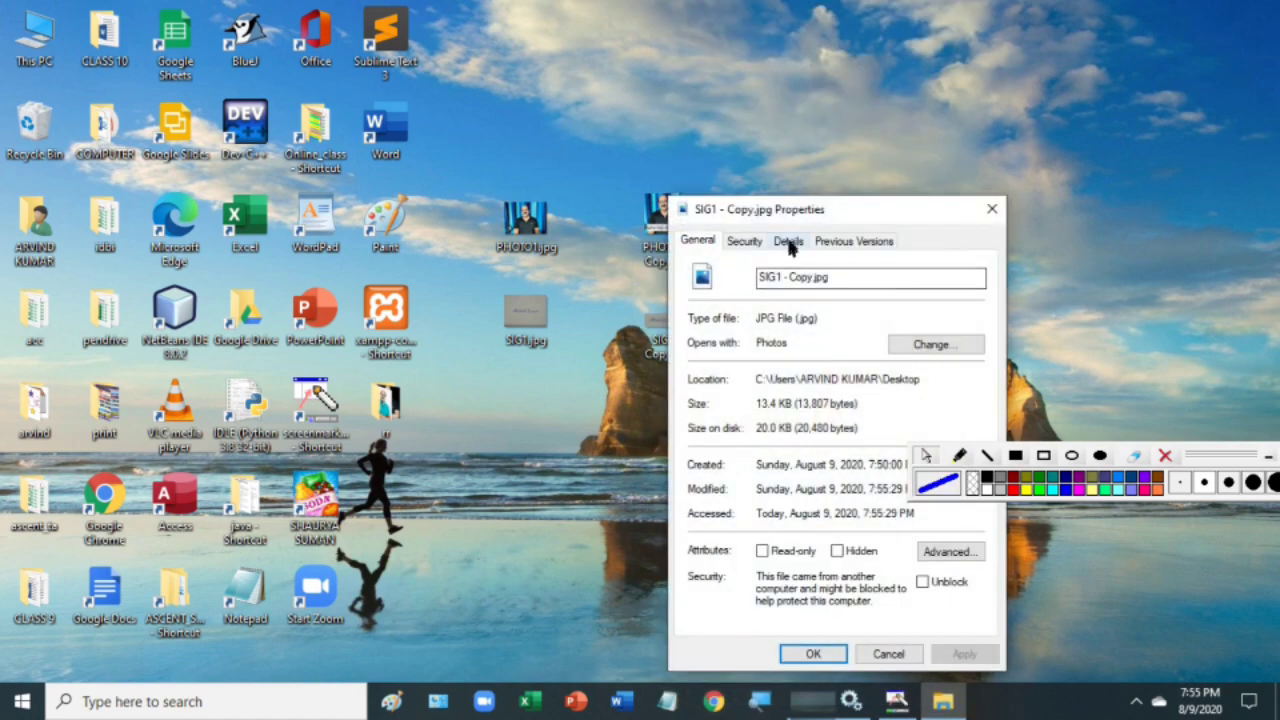
click(788, 241)
scroll(829, 371, down, 3)
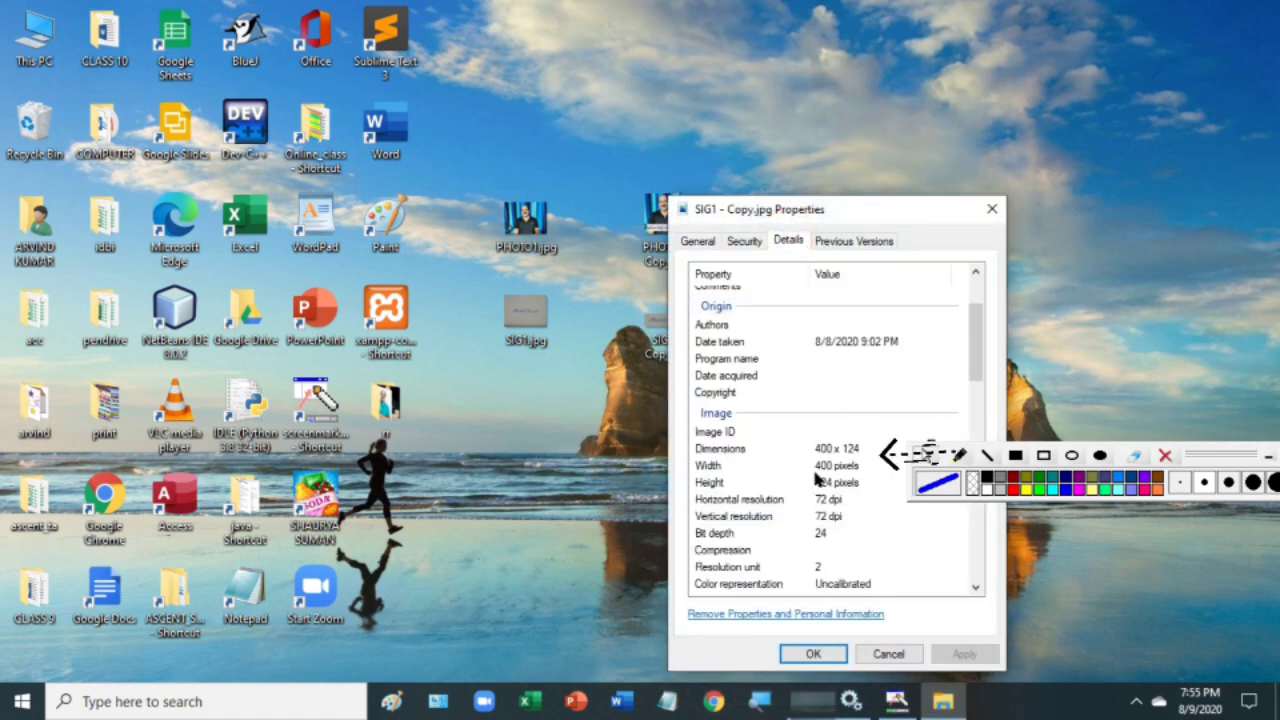
scroll(829, 450, down, 10)
click(926, 455)
scroll(857, 455, down, 3)
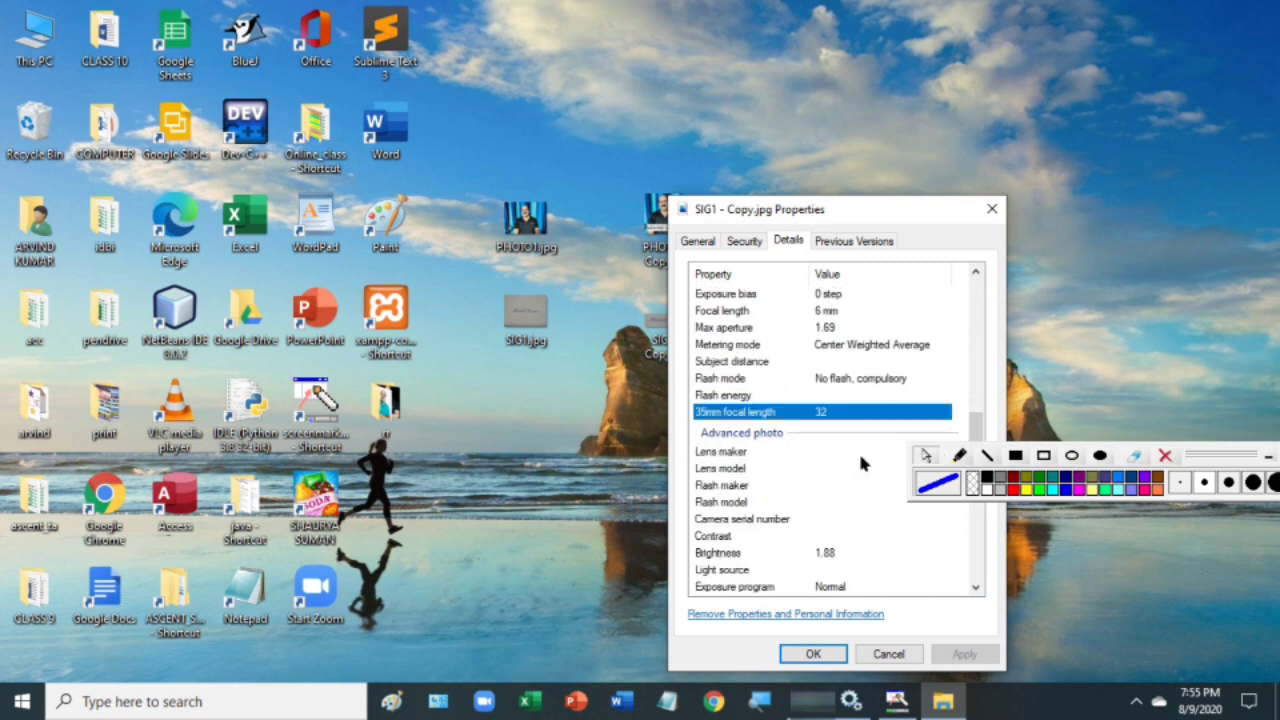
scroll(856, 461, down, 5)
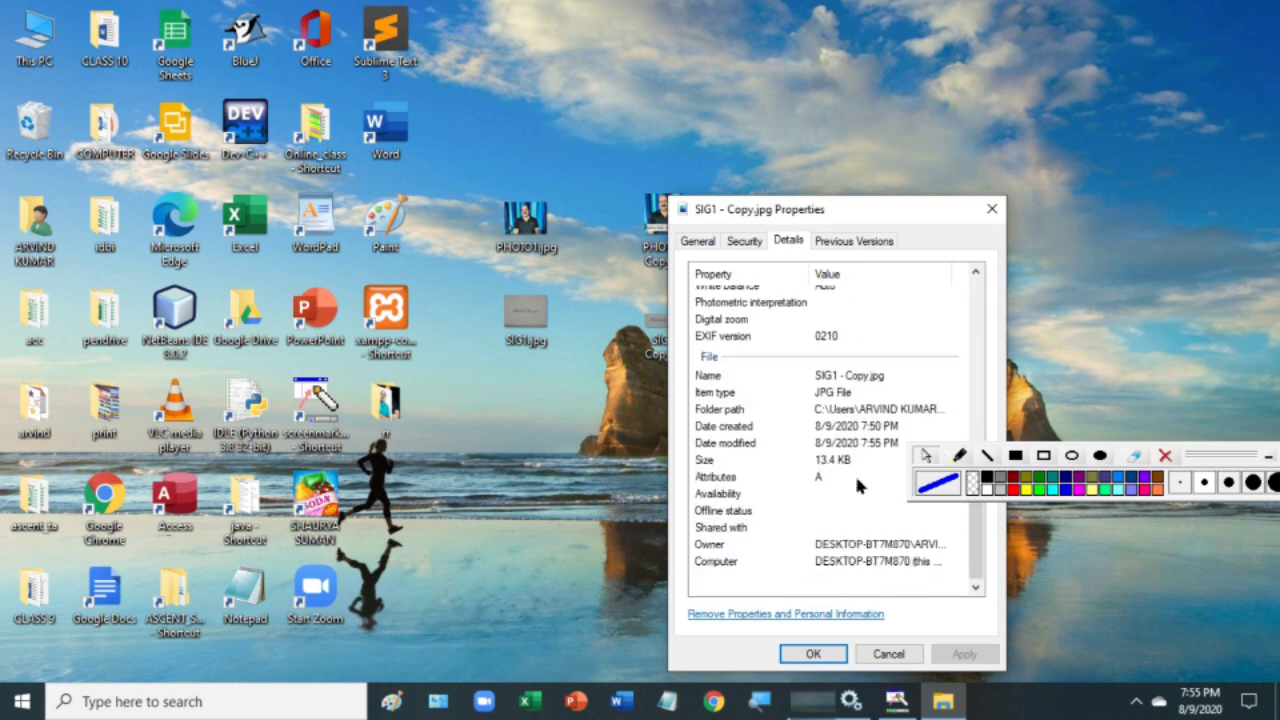
drag(993, 517, 878, 479)
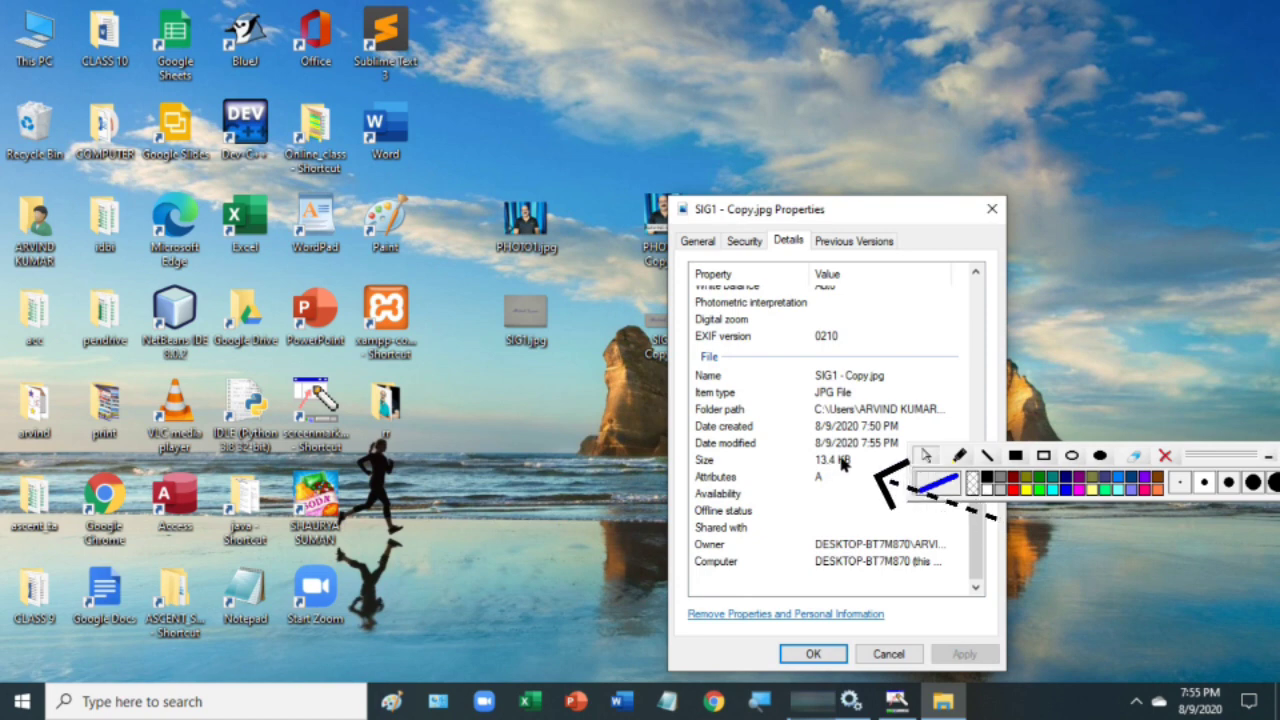
click(926, 455)
click(991, 208)
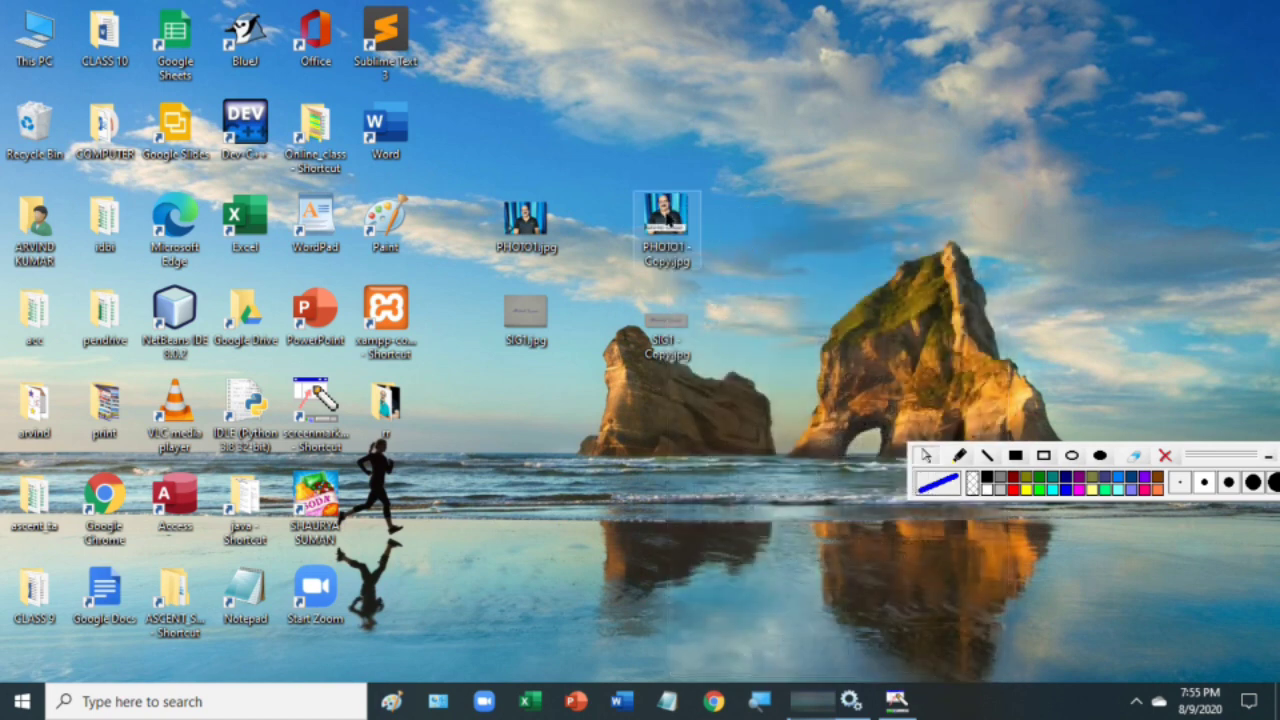